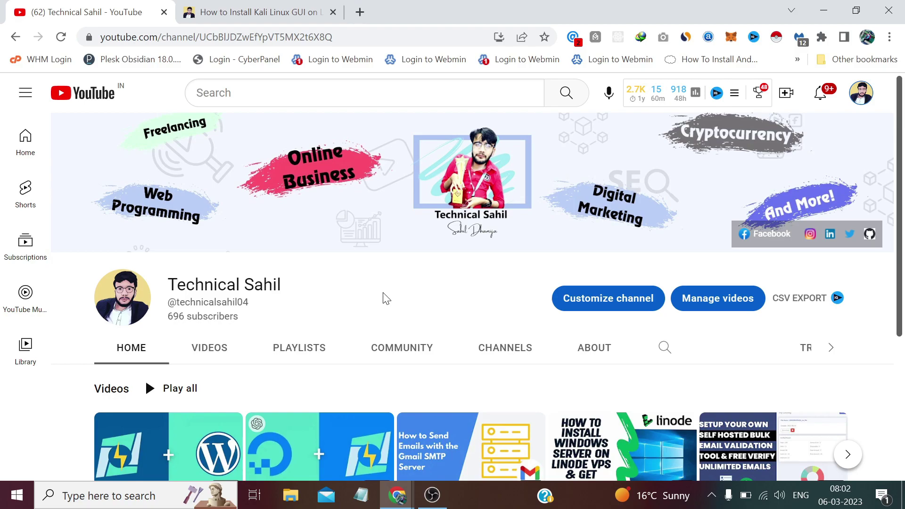
# Step: Bring the Linode Cloud Manager window, showing its empty Linodes page, to the front
pyautogui.moveTo(397, 495)
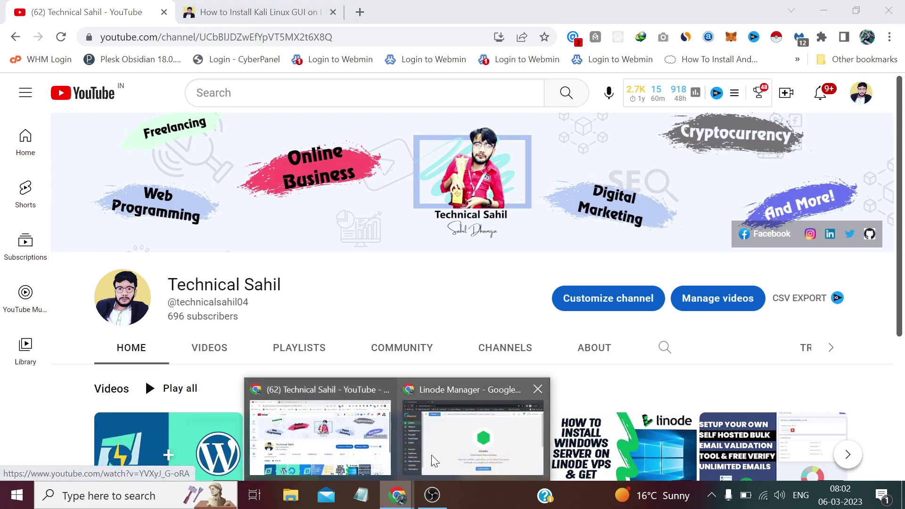
pyautogui.click(432, 454)
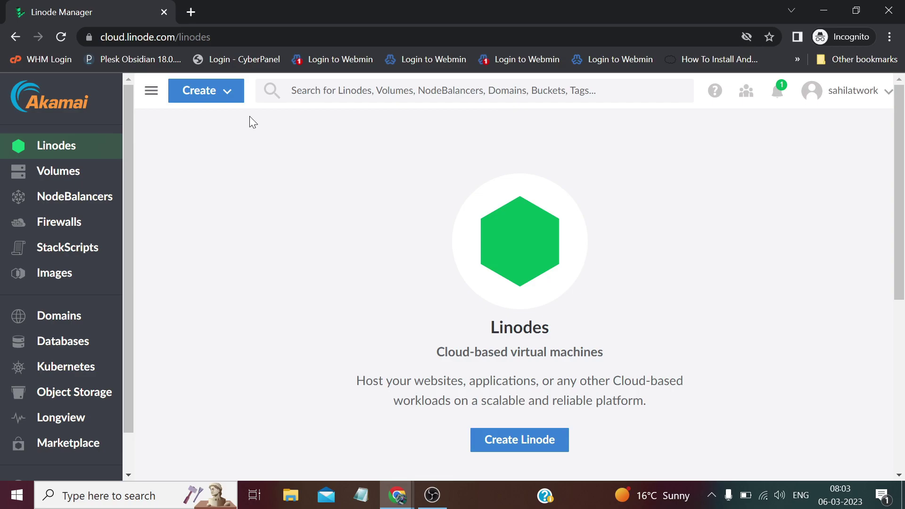
# Step: Start creating a new Linode and choose the Kali Linux image
pyautogui.click(230, 99)
pyautogui.click(230, 97)
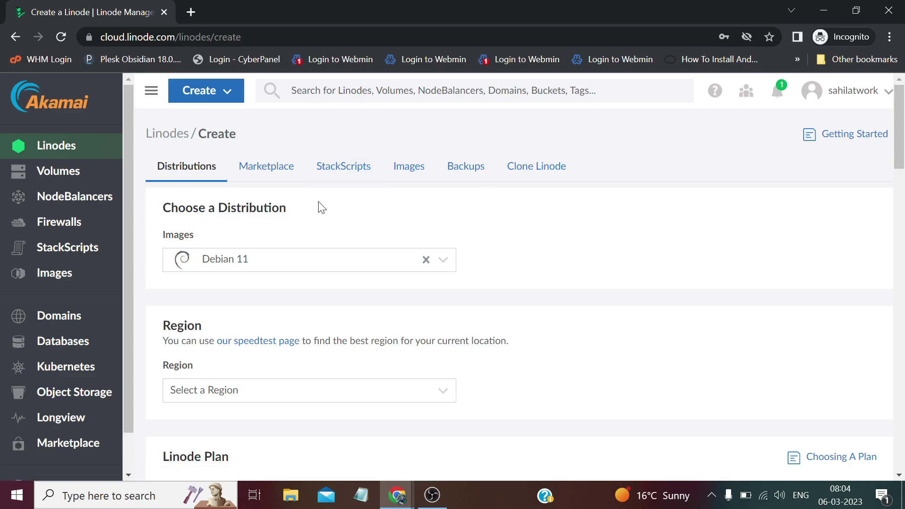
pyautogui.scroll(-1, 323, 208)
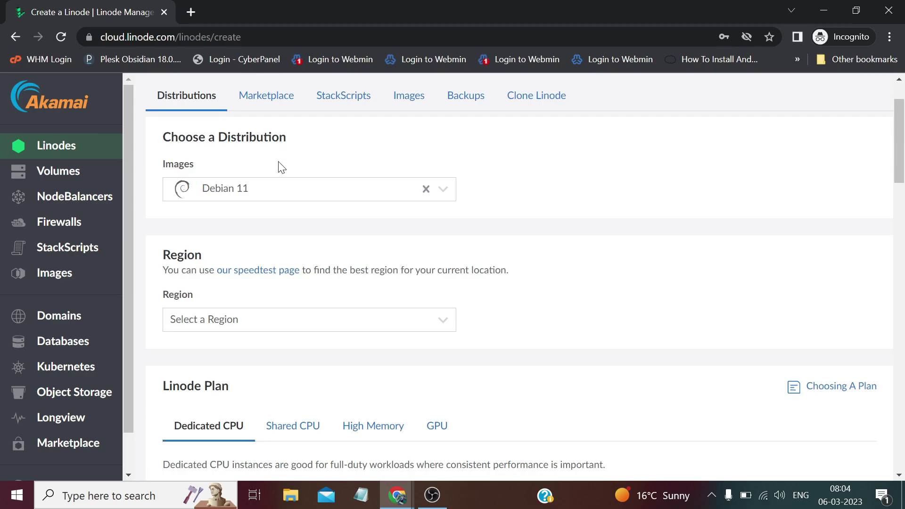
pyautogui.click(283, 194)
pyautogui.scroll(-1, 266, 246)
pyautogui.scroll(-8, 260, 256)
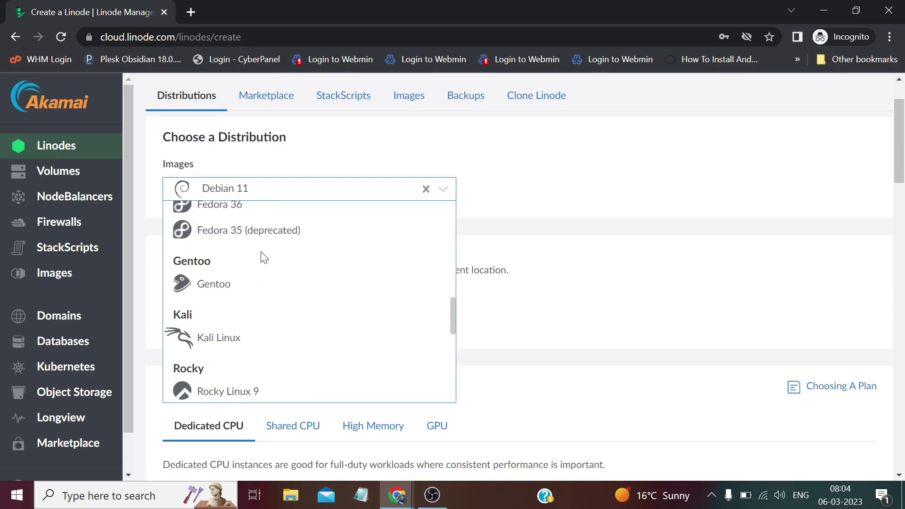
pyautogui.scroll(3, 224, 231)
pyautogui.click(221, 264)
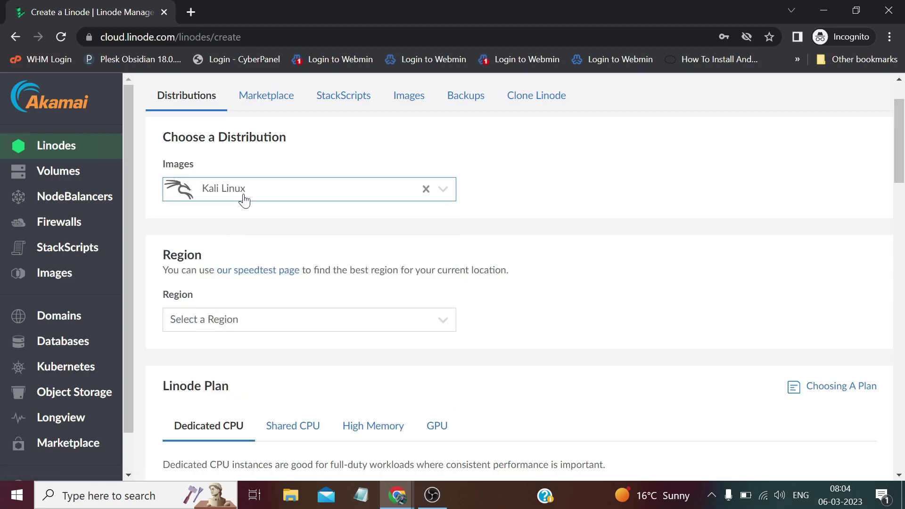
# Step: Set the region to Atlanta, GA (us-southeast)
pyautogui.scroll(-1, 271, 221)
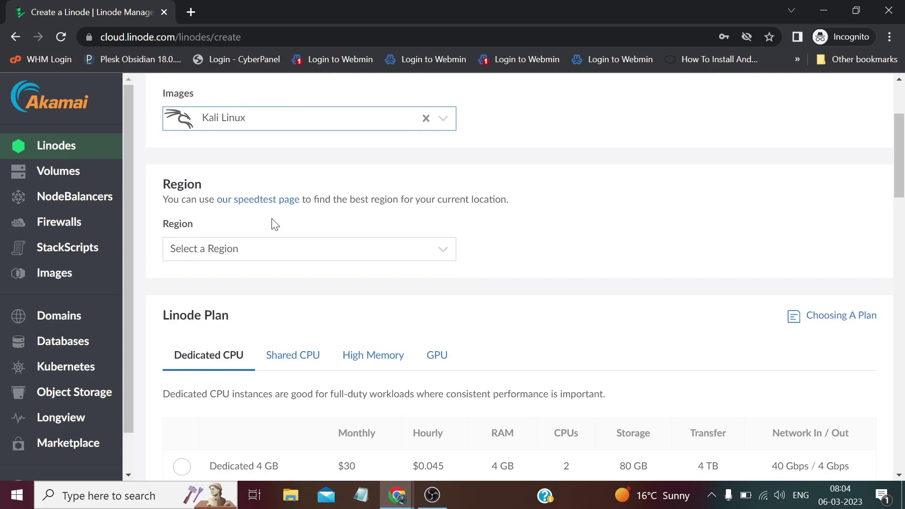
pyautogui.click(265, 251)
pyautogui.scroll(-2, 262, 325)
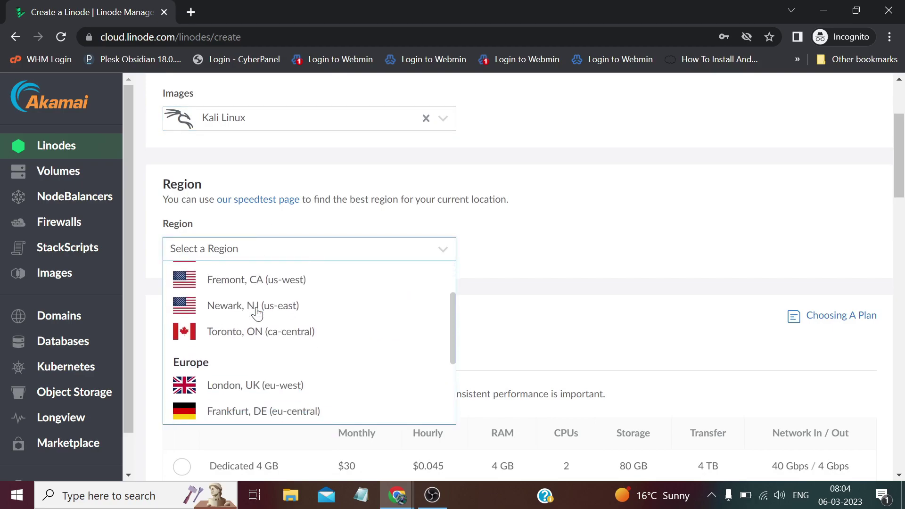
pyautogui.scroll(2, 261, 324)
pyautogui.click(265, 307)
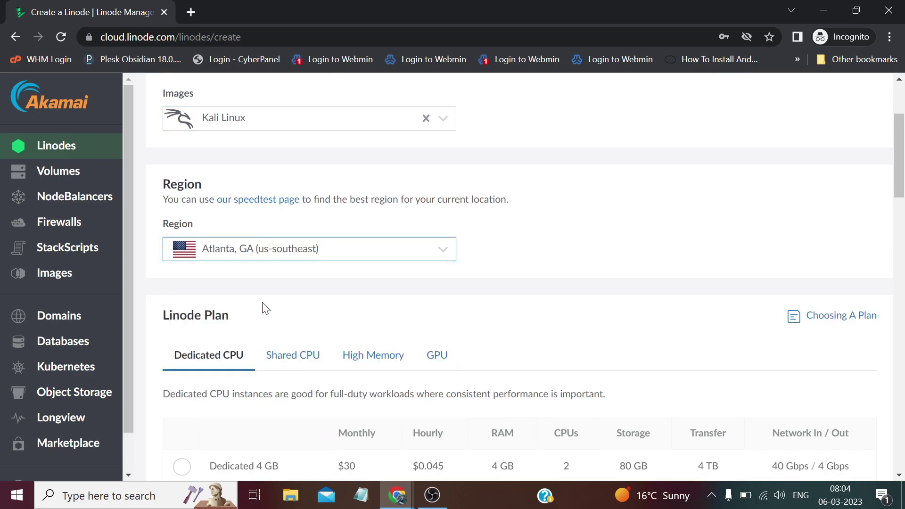
pyautogui.scroll(-3, 340, 265)
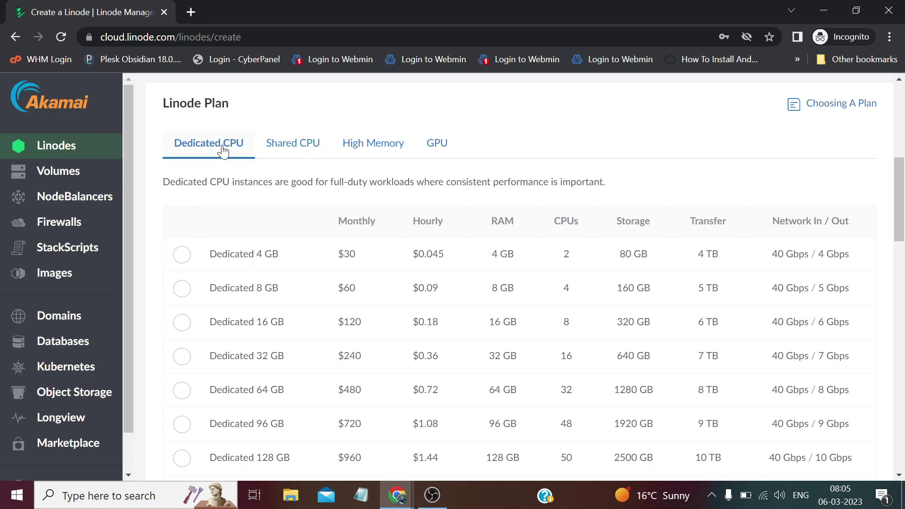
# Step: Compare the Shared CPU, High Memory, GPU and Dedicated CPU plans, then pick Shared CPU Linode 4 GB ($20/month)
pyautogui.click(328, 144)
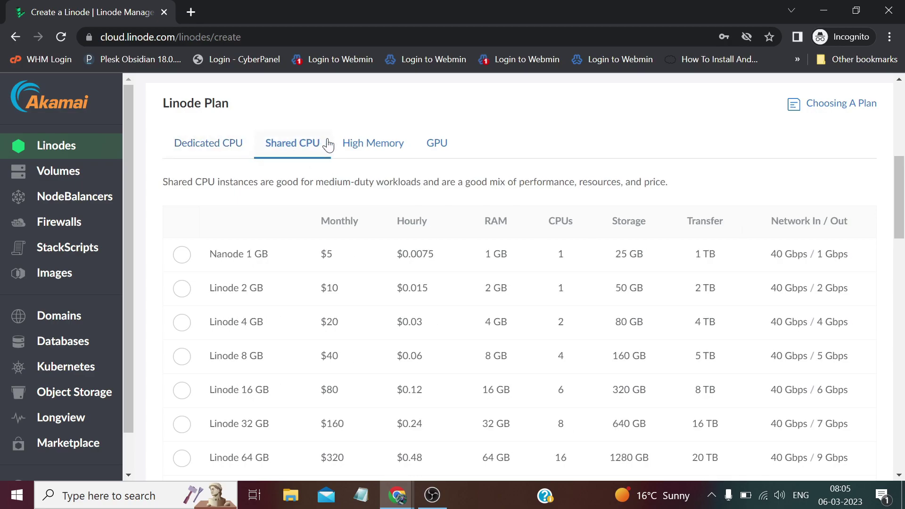
pyautogui.click(376, 145)
pyautogui.click(430, 151)
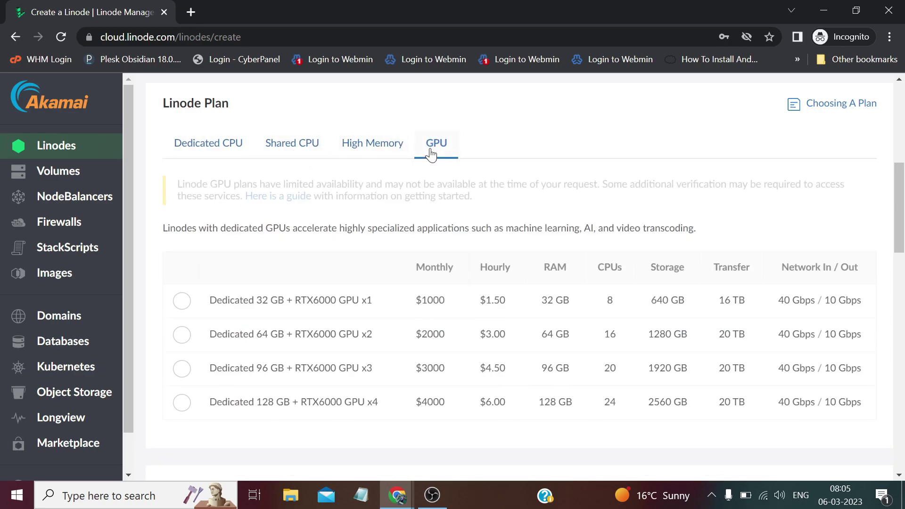
pyautogui.click(229, 150)
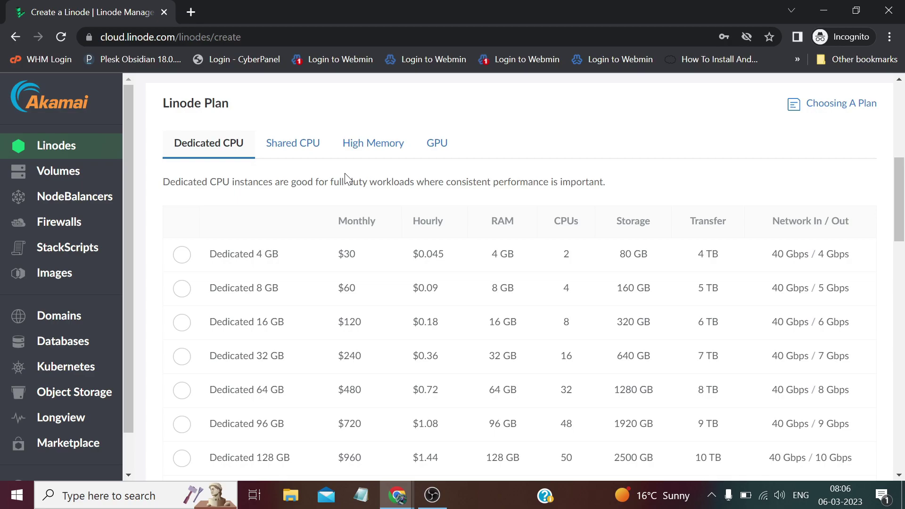
pyautogui.click(311, 155)
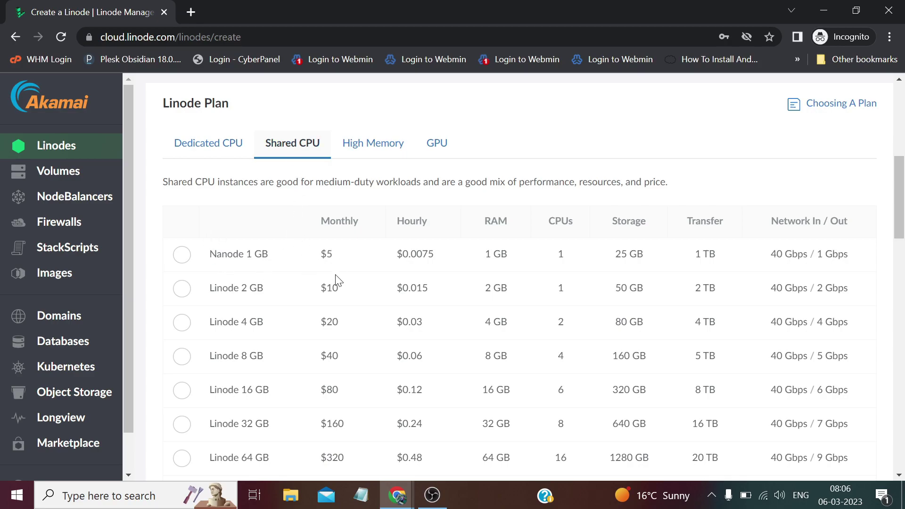
pyautogui.scroll(-1, 338, 280)
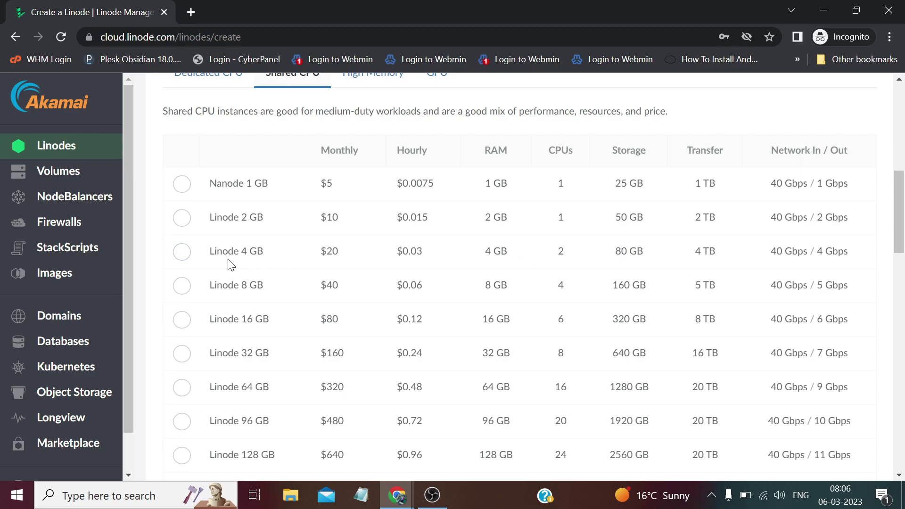
pyautogui.click(183, 252)
pyautogui.scroll(-8, 285, 238)
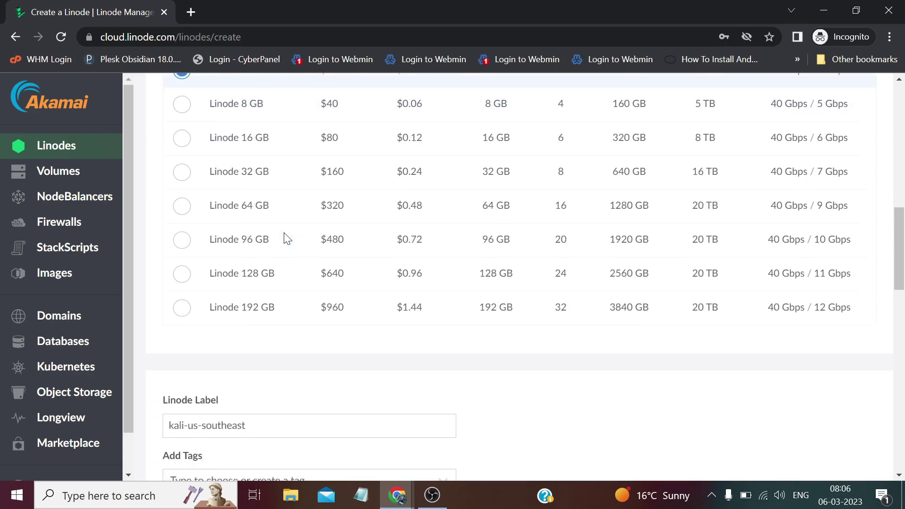
pyautogui.scroll(-1, 286, 238)
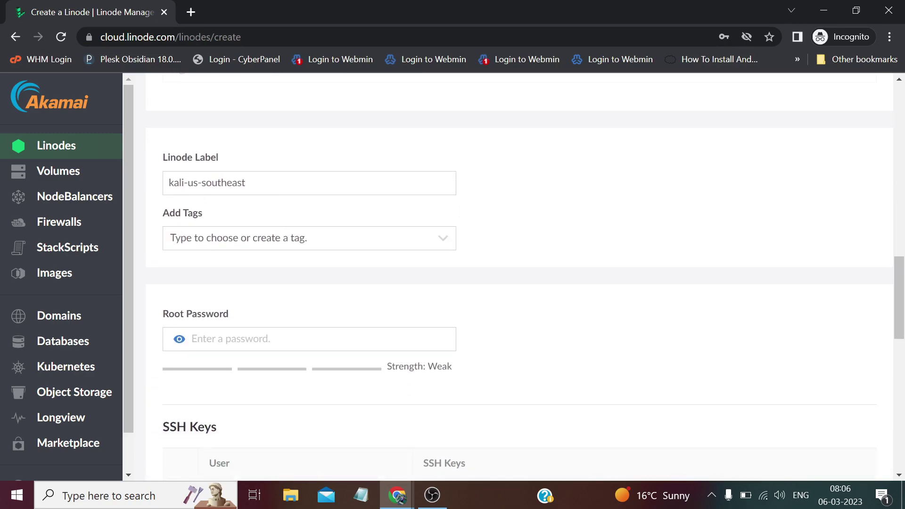
# Step: Keep the kali-us-southeast label, focus Root Password, and switch to the tutorial browser window
pyautogui.moveTo(249, 183); pyautogui.dragTo(128, 177)
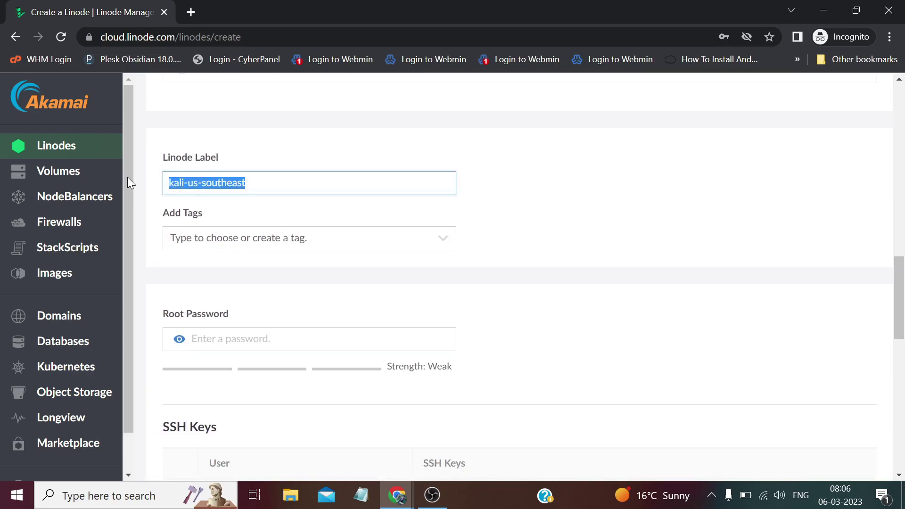
pyautogui.click(497, 187)
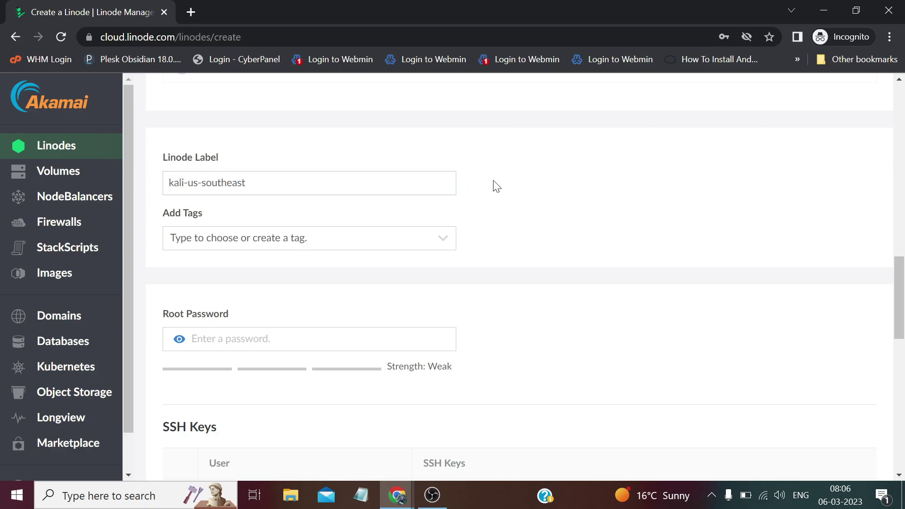
pyautogui.scroll(-3, 497, 187)
pyautogui.press('Tab')
pyautogui.press('Tab')
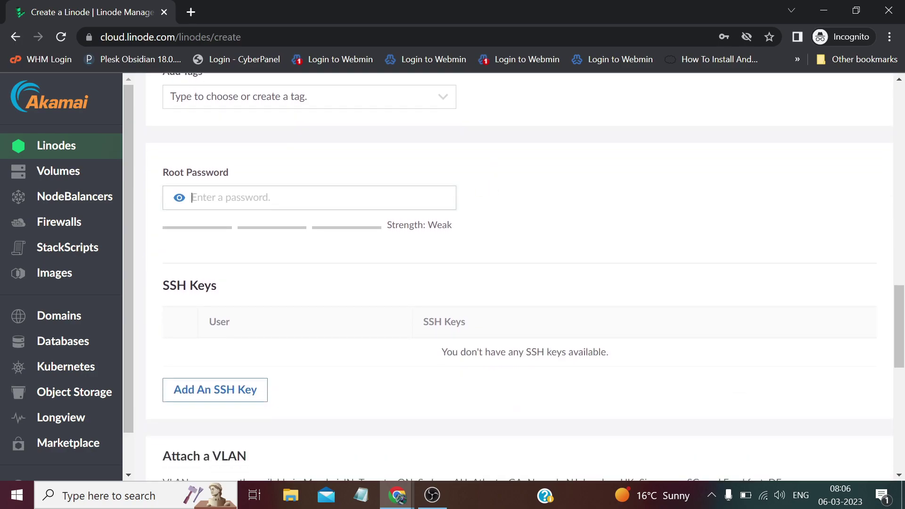
pyautogui.click(497, 199)
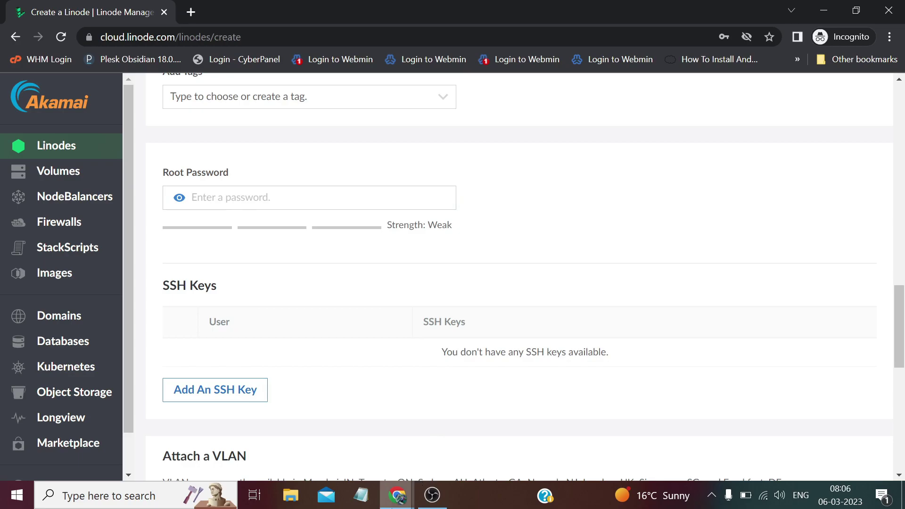
pyautogui.click(493, 438)
# Step: Open the tutorial's password generator link in a new tab
pyautogui.click(302, 13)
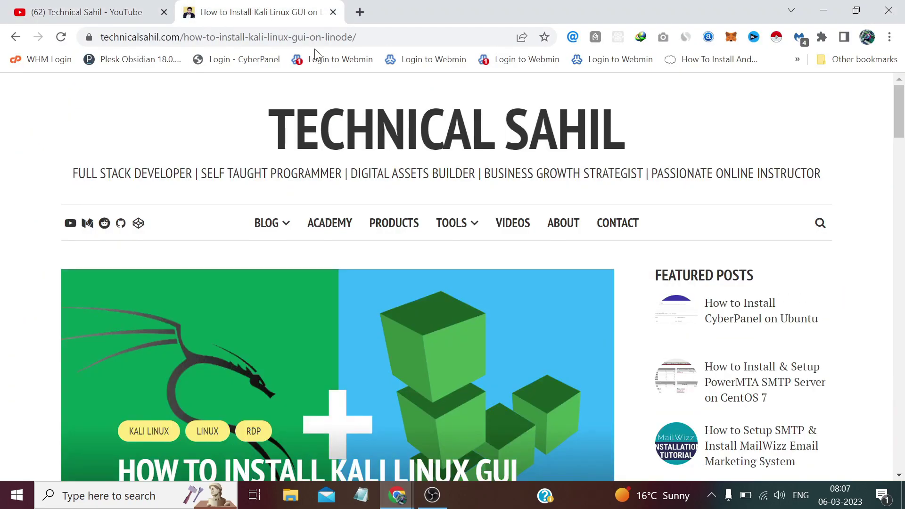
pyautogui.moveTo(452, 224)
pyautogui.moveTo(482, 356)
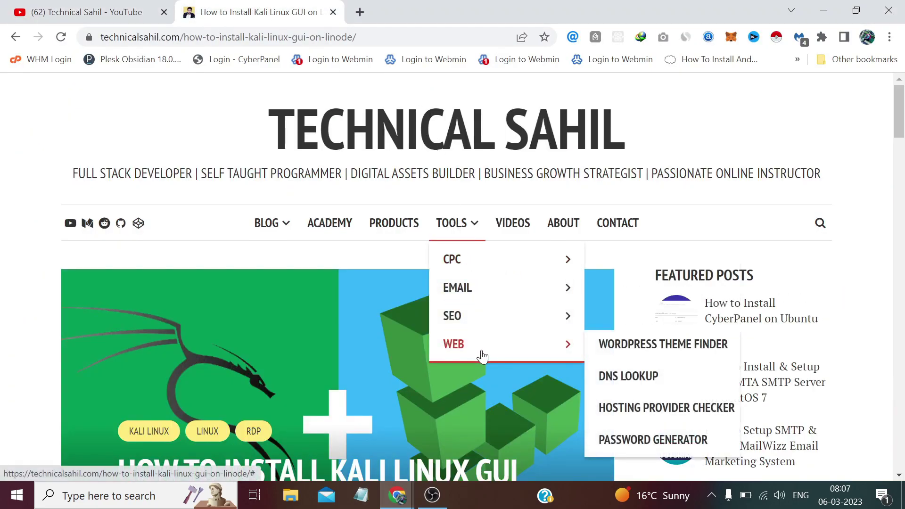
pyautogui.rightClick(672, 430)
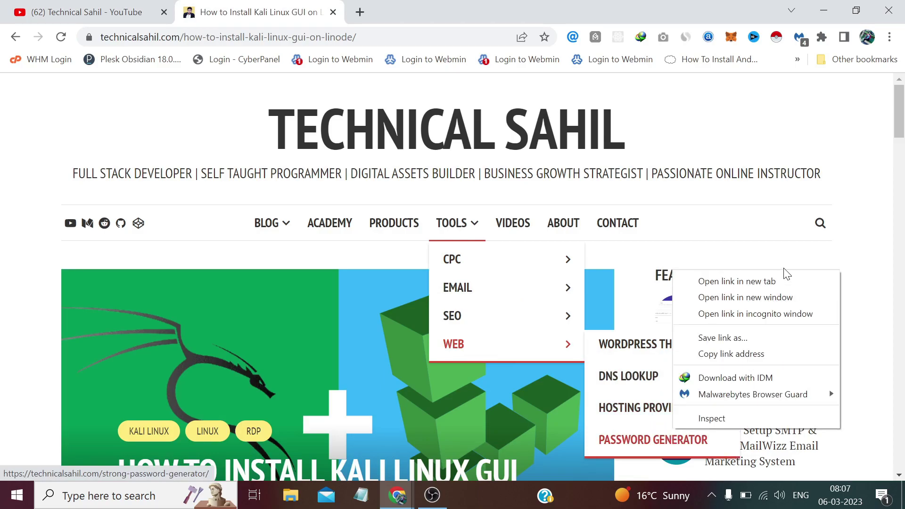
pyautogui.click(783, 282)
pyautogui.click(448, 9)
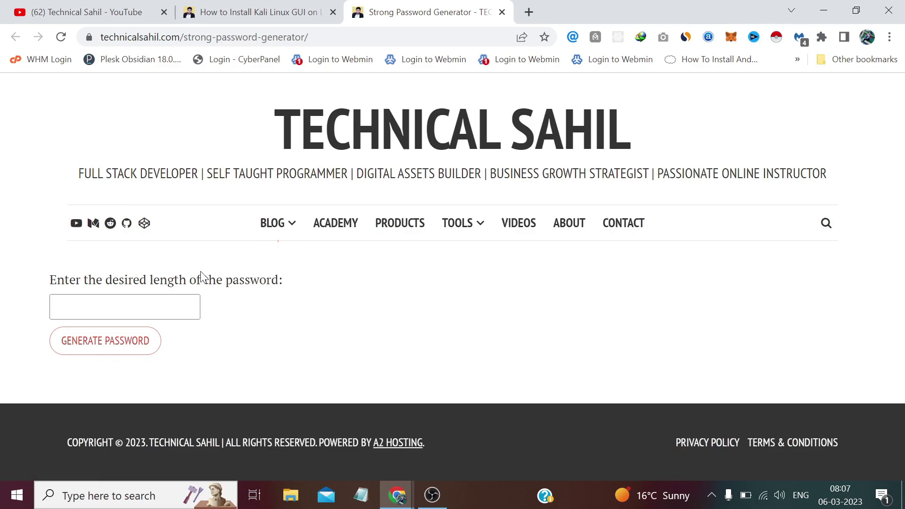
# Step: Generate an 18-character password and select it for copying
pyautogui.click(85, 307)
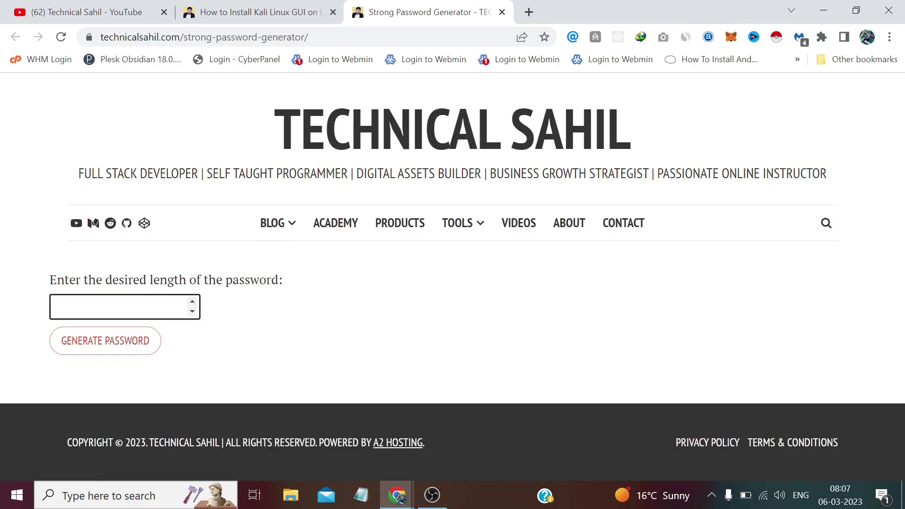
pyautogui.write('18')
pyautogui.click(89, 341)
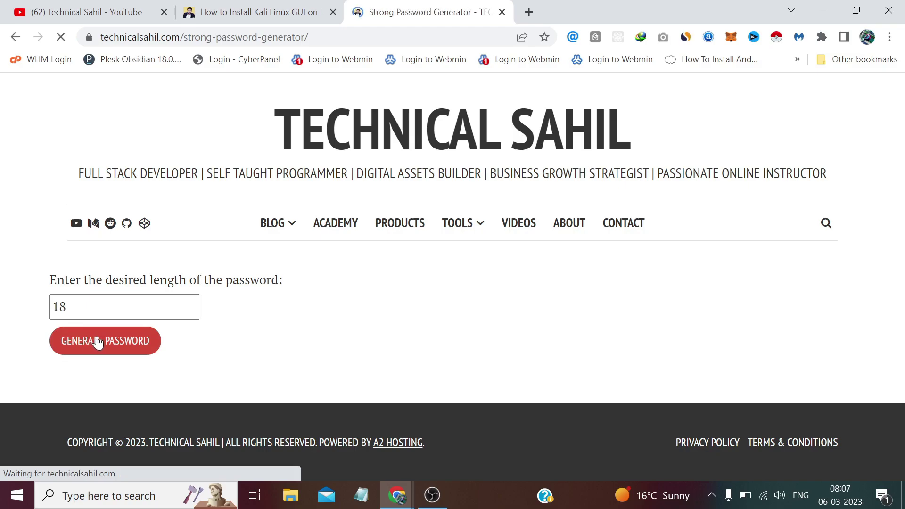
pyautogui.moveTo(333, 281); pyautogui.dragTo(207, 280)
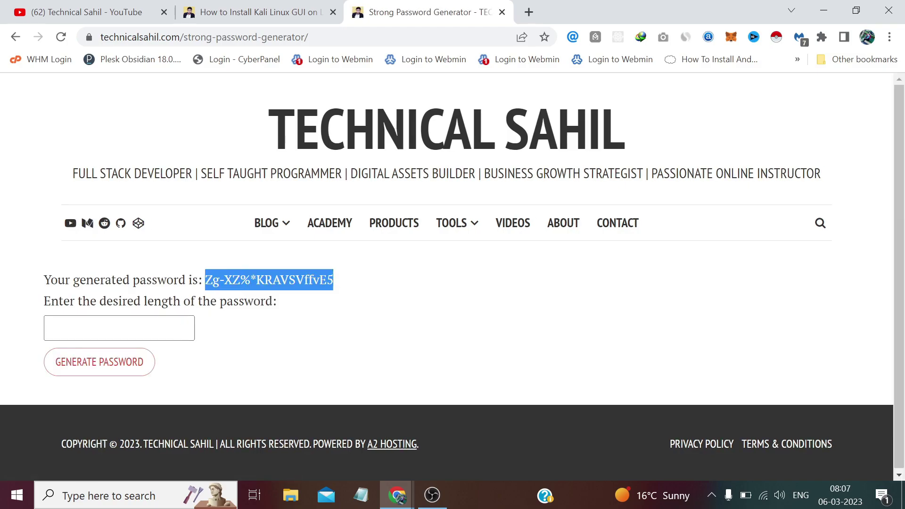
pyautogui.click(400, 494)
# Step: Paste the generated password into the Root Password field on the Linode create page
pyautogui.click(436, 454)
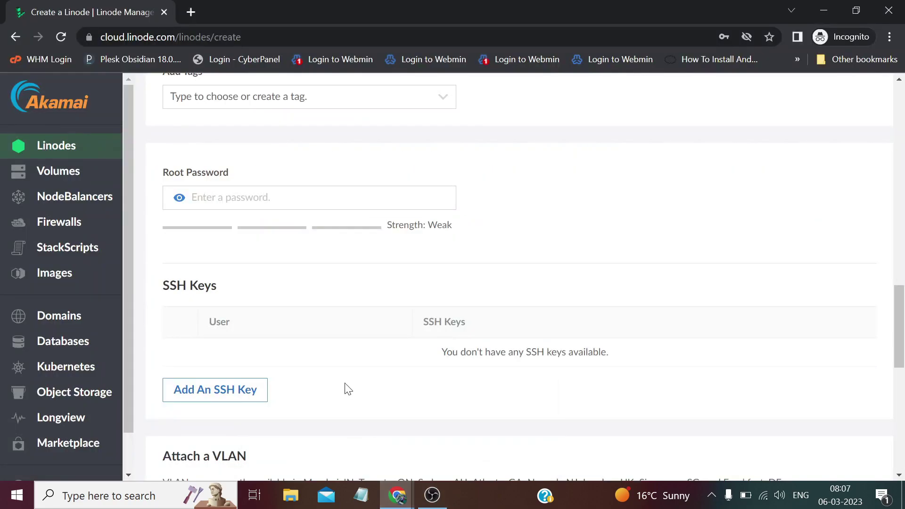
pyautogui.click(216, 206)
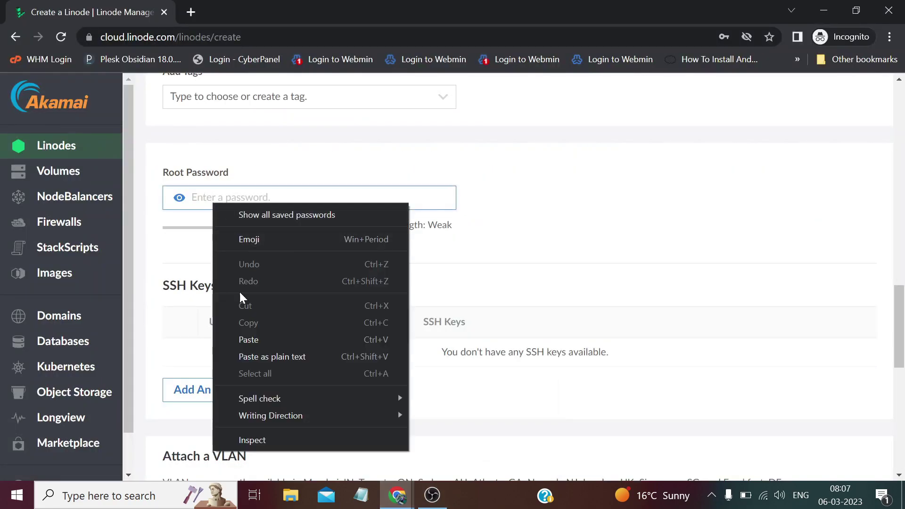
pyautogui.click(250, 338)
pyautogui.click(595, 251)
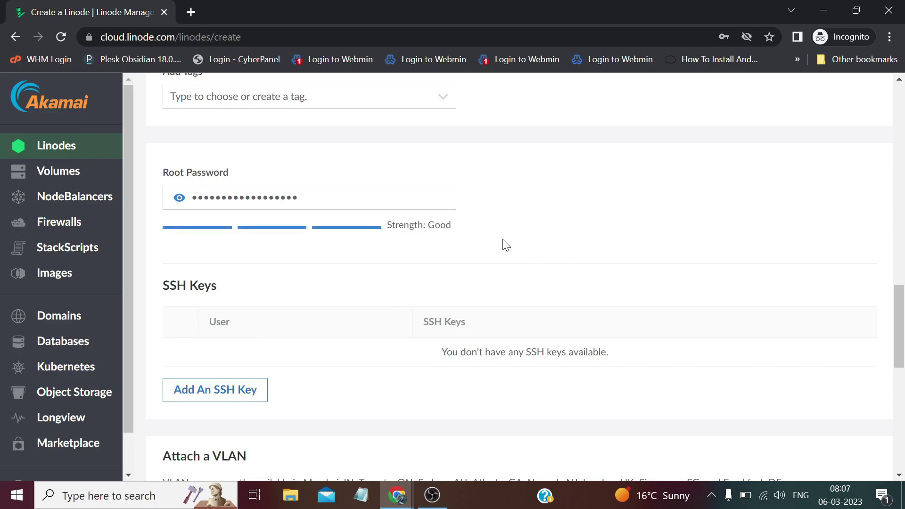
# Step: Create the kali-us-southeast Linode
pyautogui.scroll(-5, 457, 246)
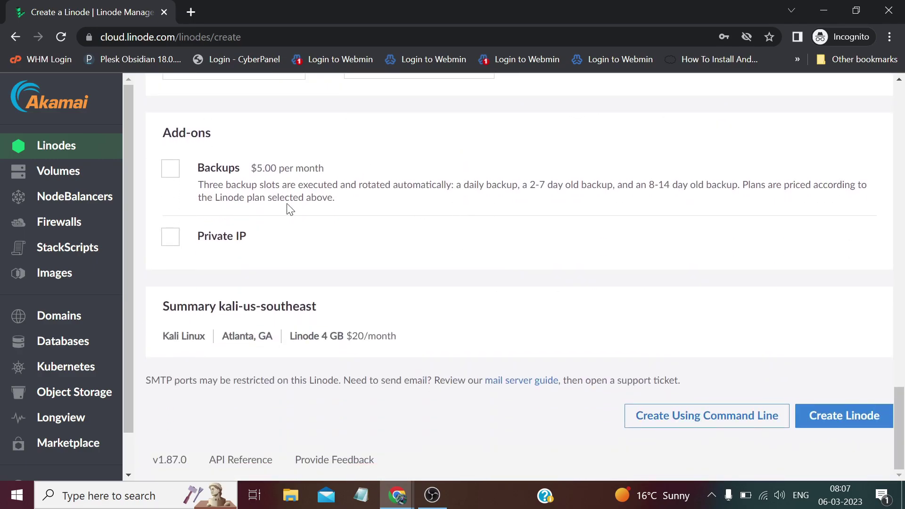
pyautogui.scroll(1, 258, 183)
pyautogui.scroll(3, 258, 183)
pyautogui.scroll(-5, 283, 193)
pyautogui.click(852, 423)
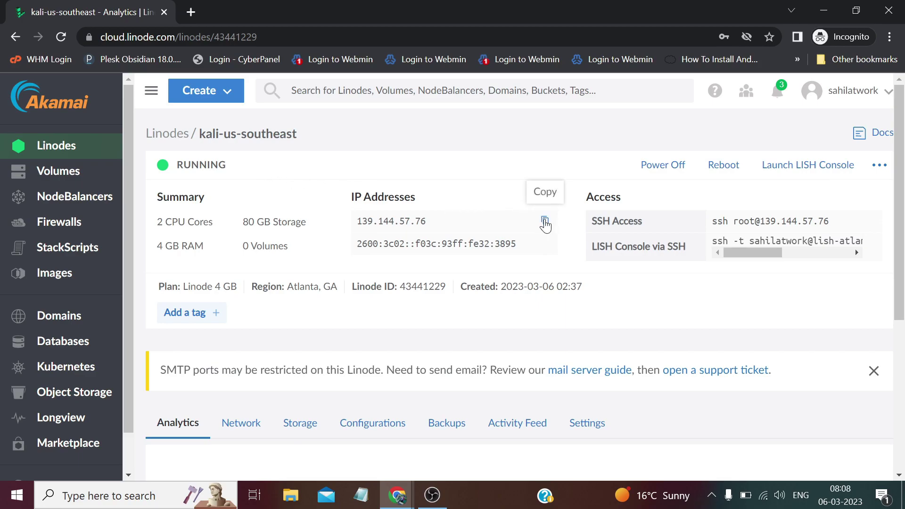
# Step: Copy the running Linode's IPv4 address 139.144.57.76 and bring up Windows search
pyautogui.click(545, 221)
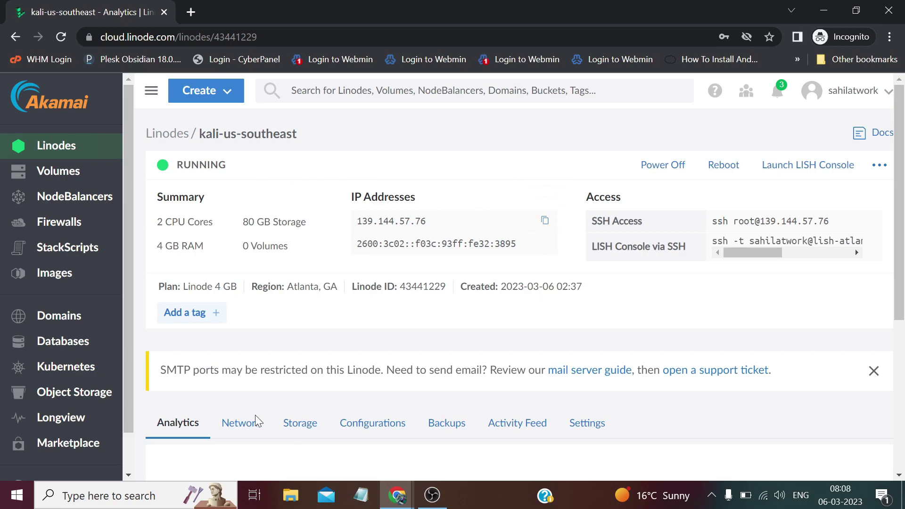
pyautogui.click(141, 495)
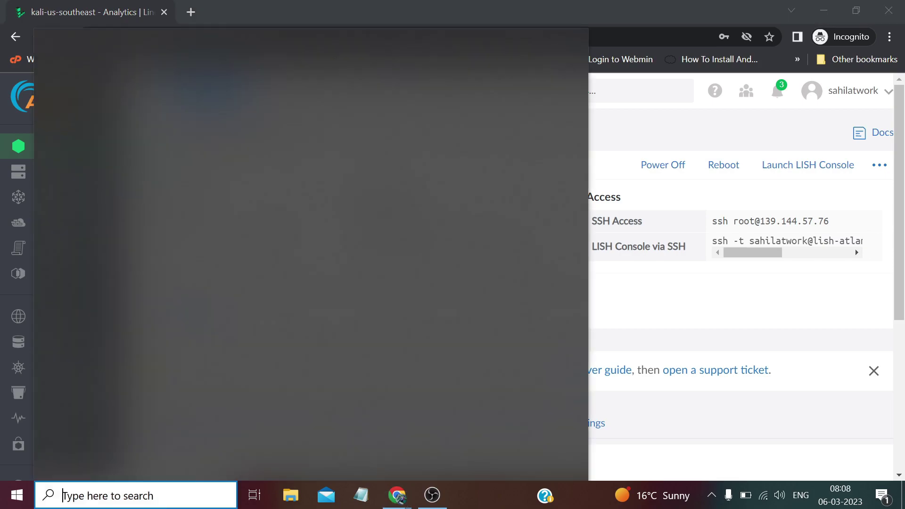
pyautogui.click(788, 191)
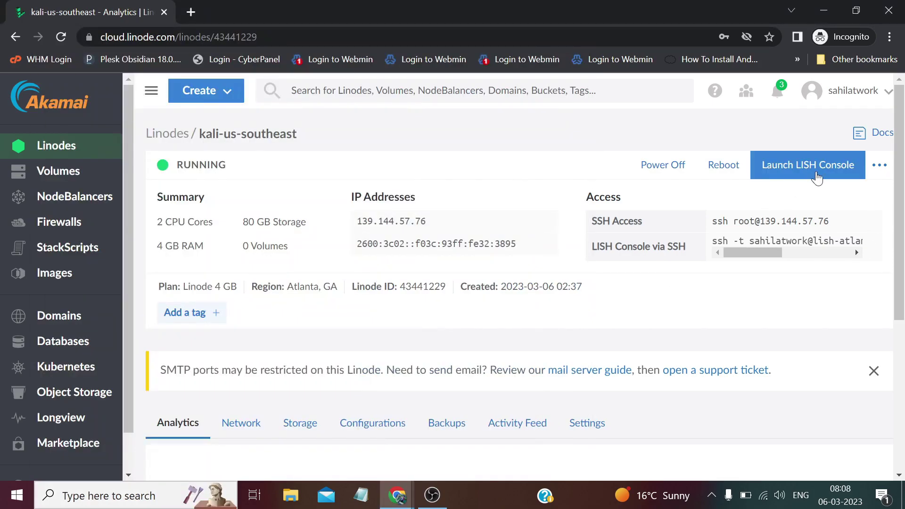
pyautogui.click(108, 496)
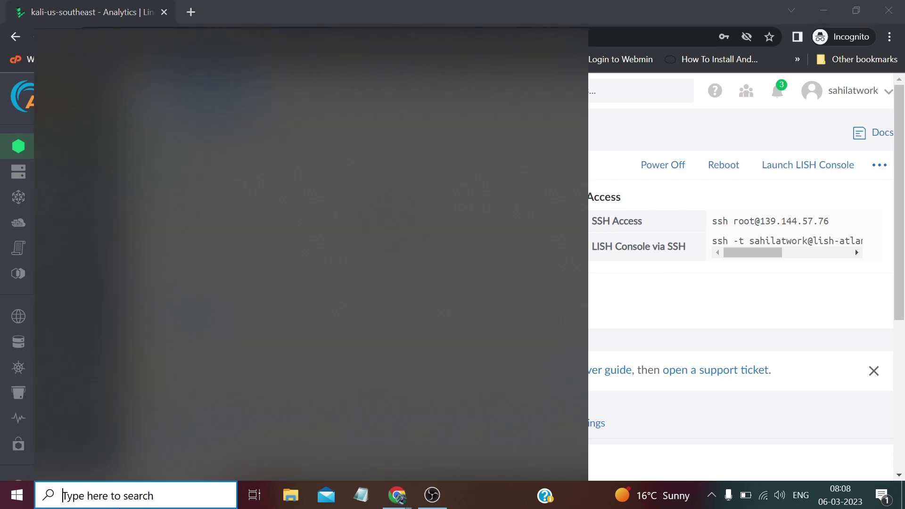
# Step: Launch PuTTY, try SSH to 139.144.57.76, and close it after the connection times out
pyautogui.write('p')
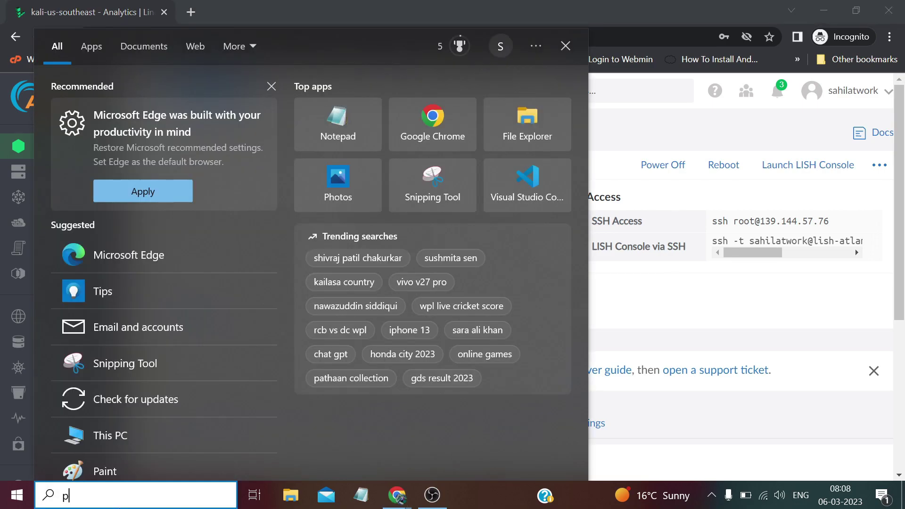
pyautogui.write('utt')
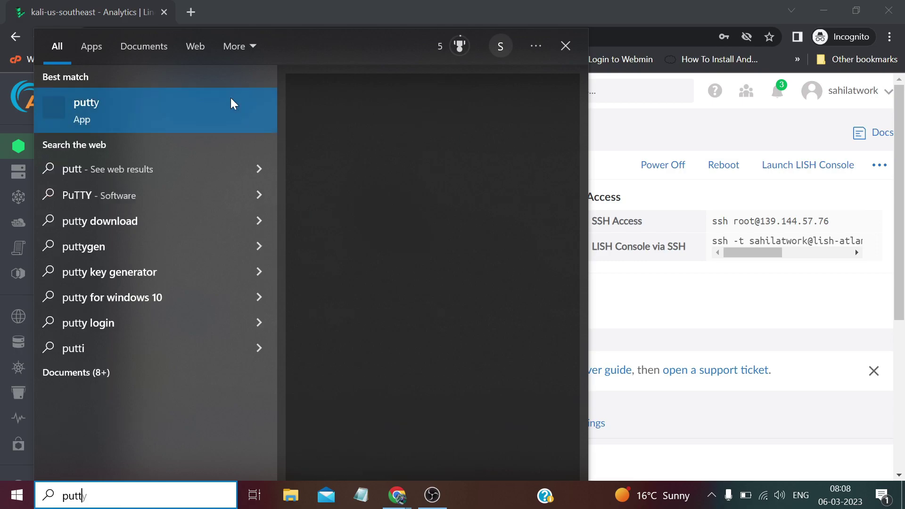
pyautogui.write('y')
pyautogui.press('Return')
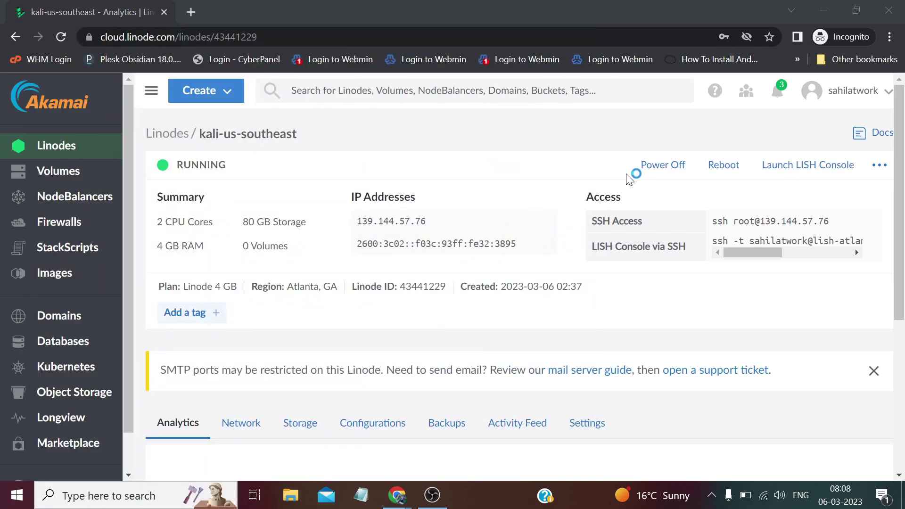
pyautogui.rightClick(471, 179)
pyautogui.click(499, 239)
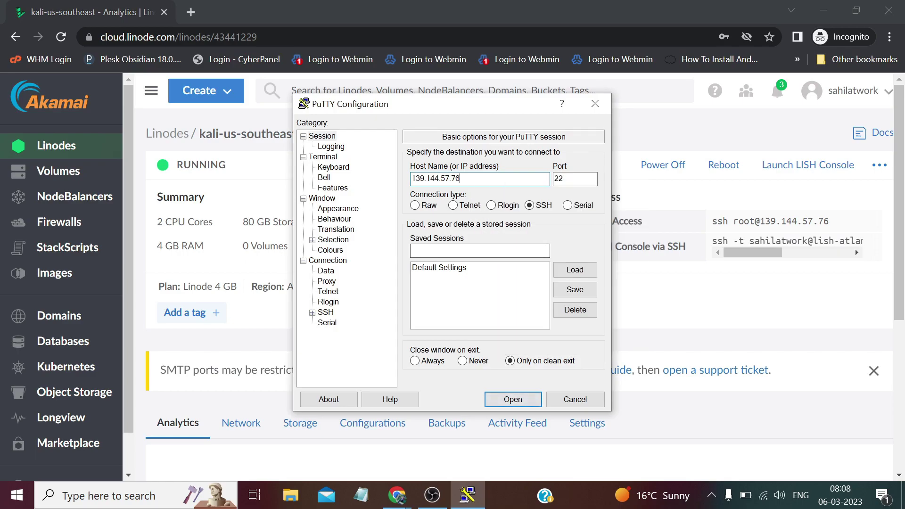
pyautogui.click(501, 402)
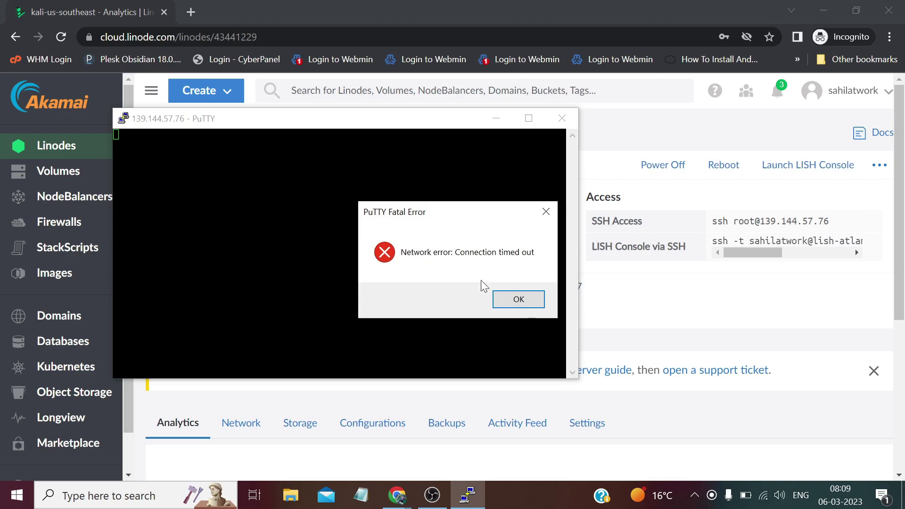
pyautogui.click(504, 300)
pyautogui.click(564, 123)
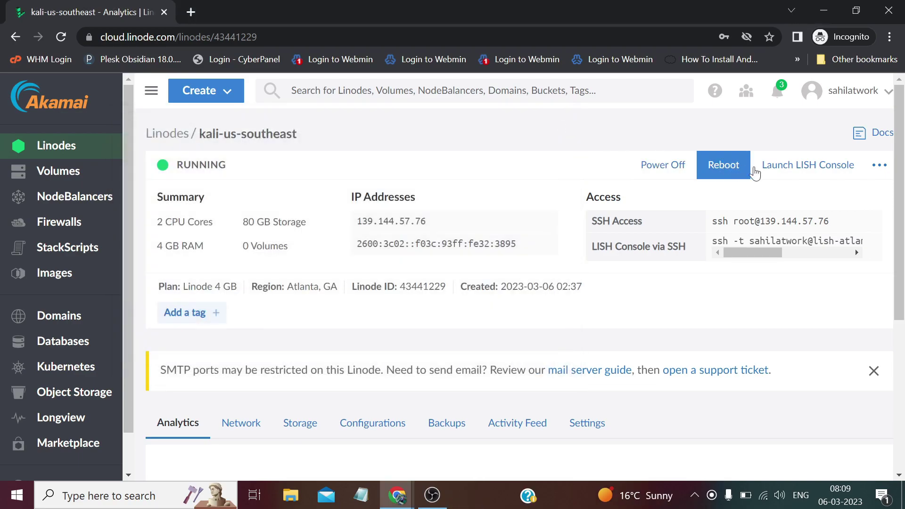
pyautogui.click(836, 165)
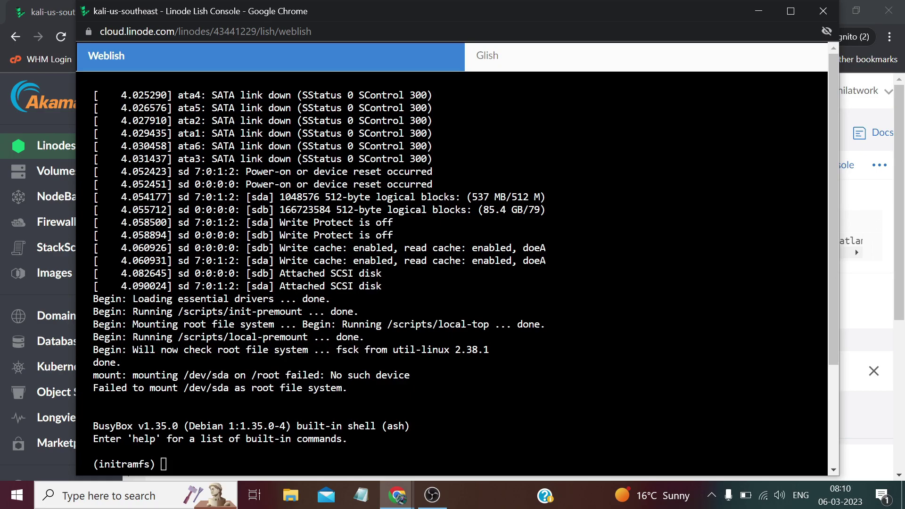
pyautogui.scroll(-3, 834, 177)
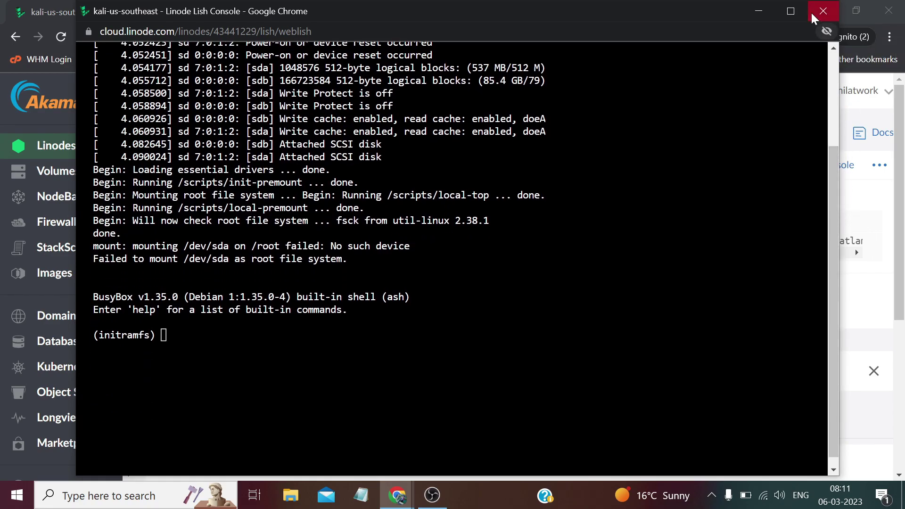
pyautogui.click(826, 14)
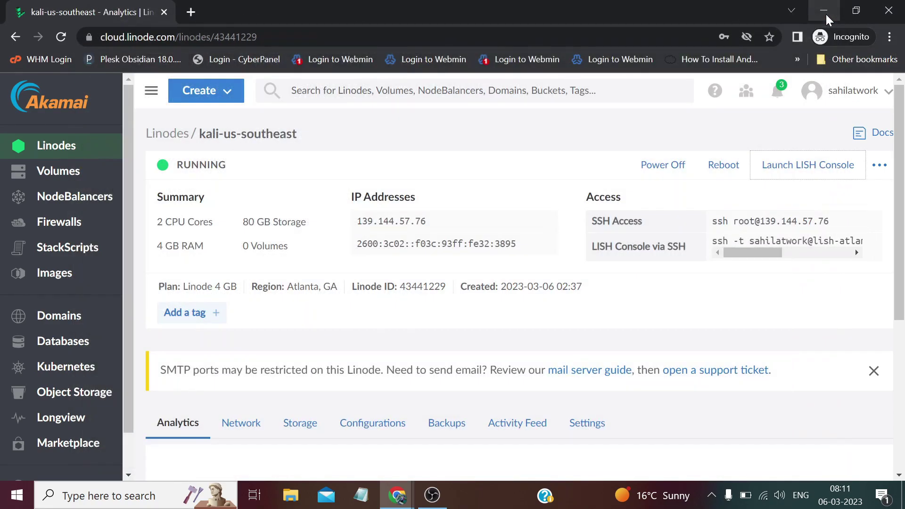
# Step: Reboot kali-us-southeast and confirm in the LISH console that it reaches the kali login prompt
pyautogui.click(725, 174)
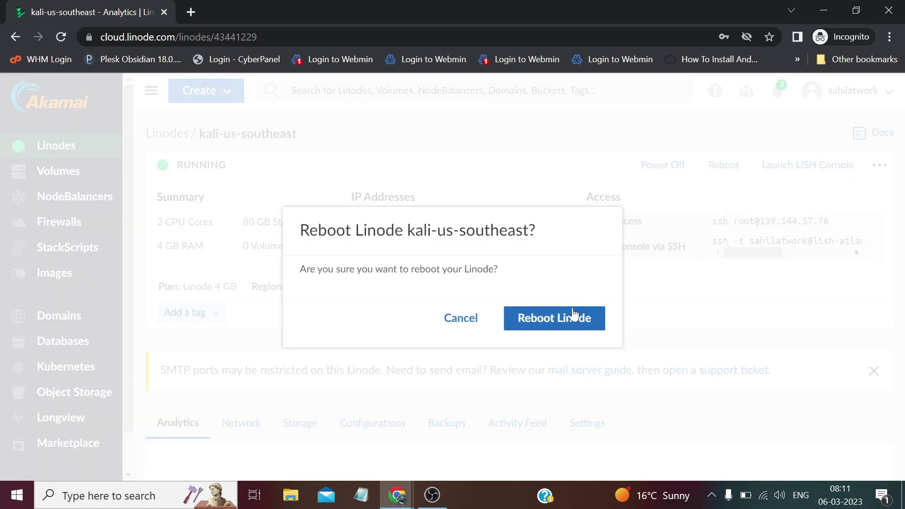
pyautogui.click(574, 314)
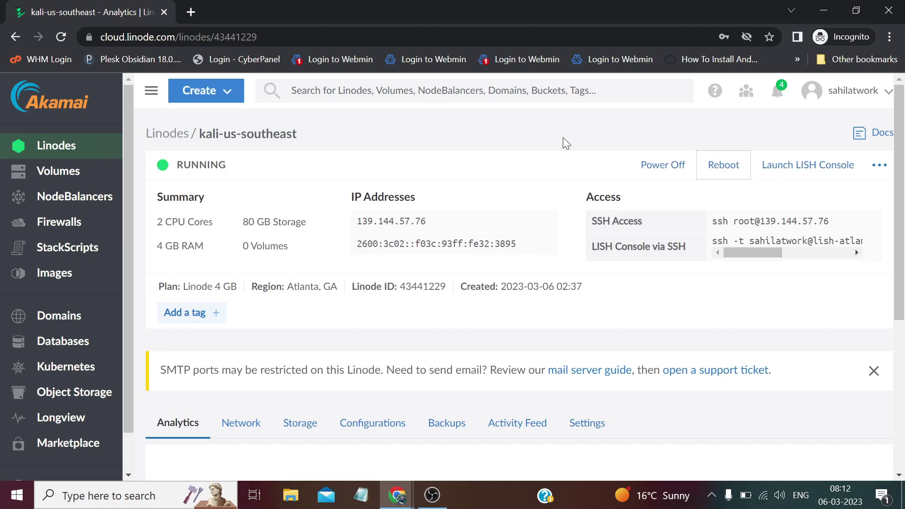
pyautogui.click(811, 171)
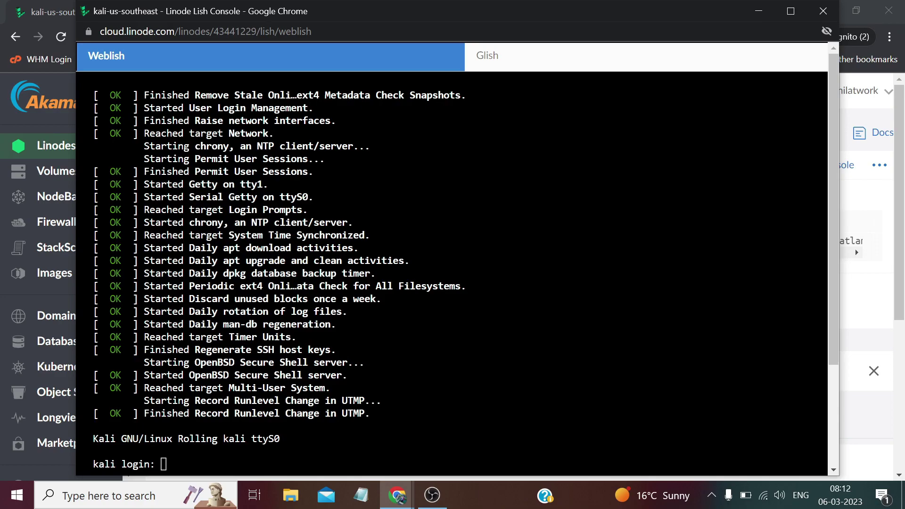
pyautogui.click(824, 10)
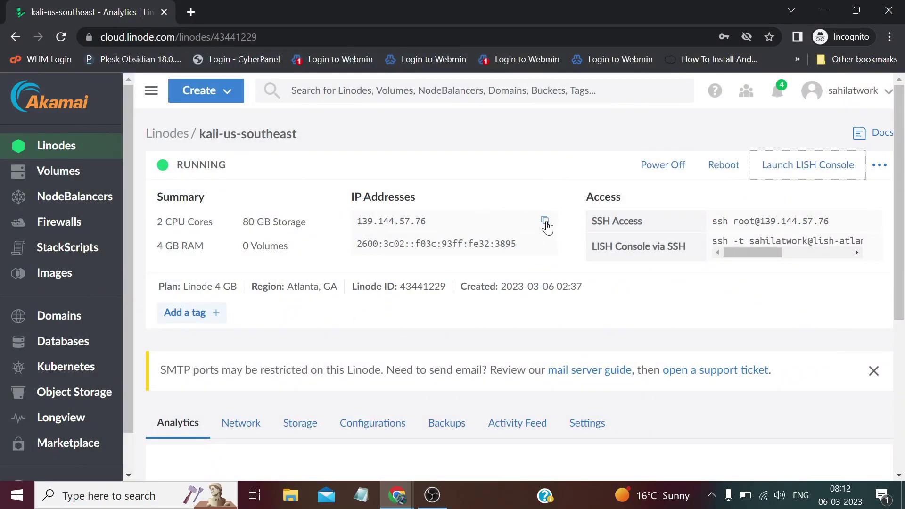
# Step: Copy the IPv4 address and open a PuTTY SSH session to 139.144.57.76
pyautogui.click(545, 222)
pyautogui.click(120, 495)
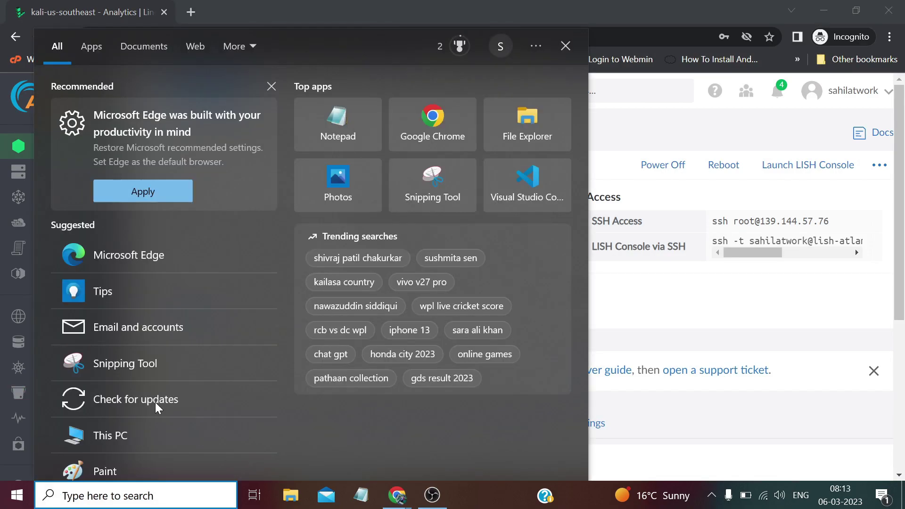
pyautogui.write('putt')
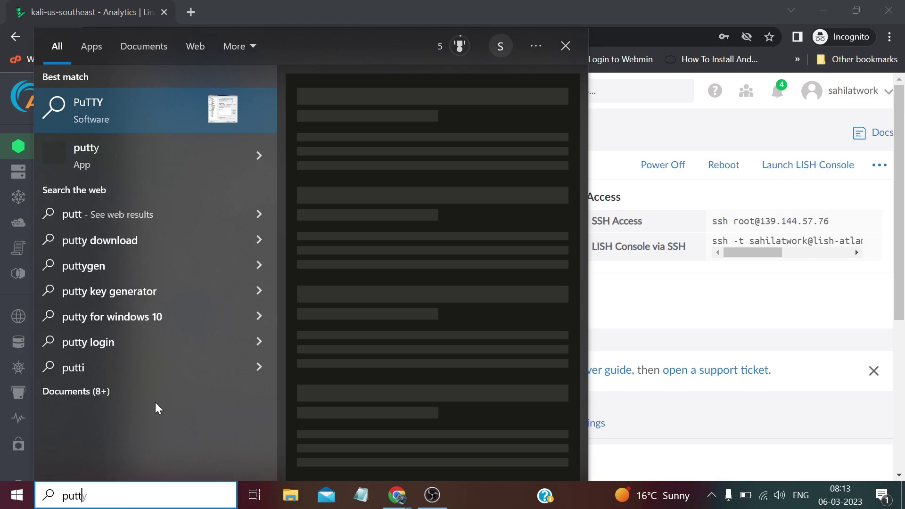
pyautogui.write('y')
pyautogui.press('Return')
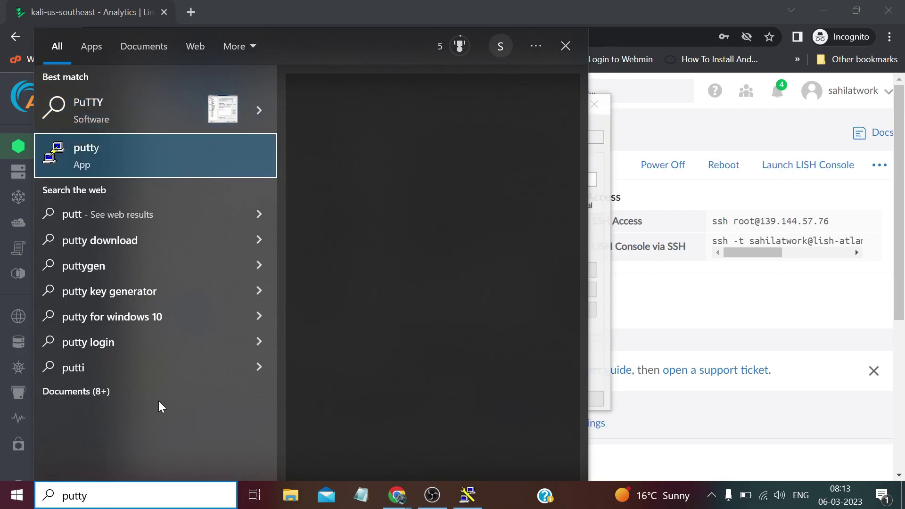
pyautogui.click(662, 118)
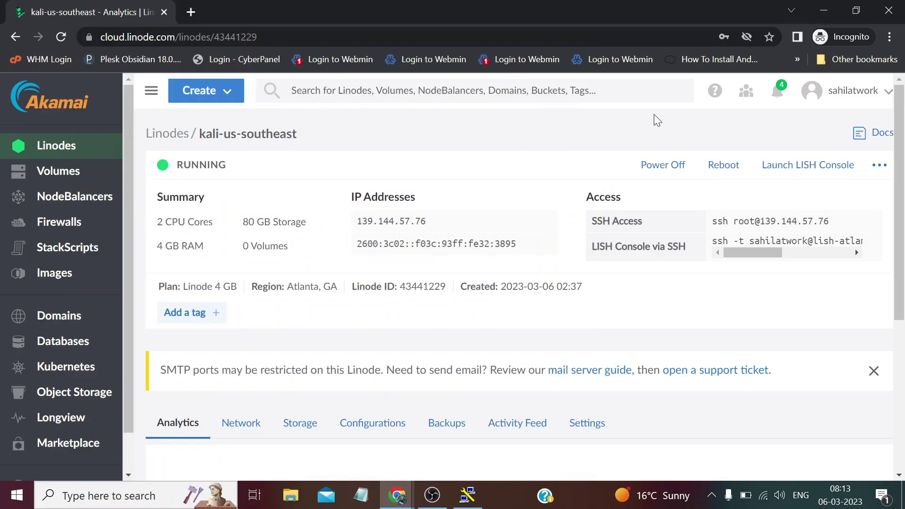
pyautogui.click(467, 495)
pyautogui.rightClick(443, 179)
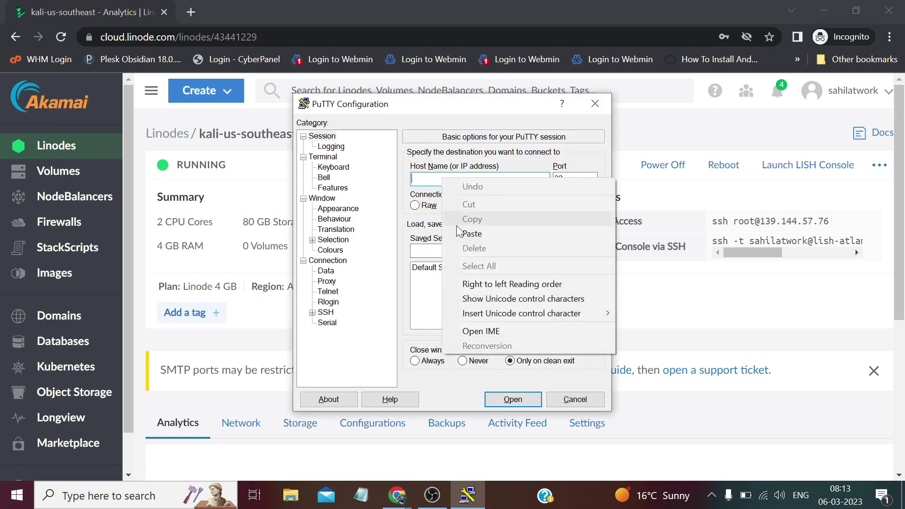
pyautogui.click(472, 234)
pyautogui.click(507, 399)
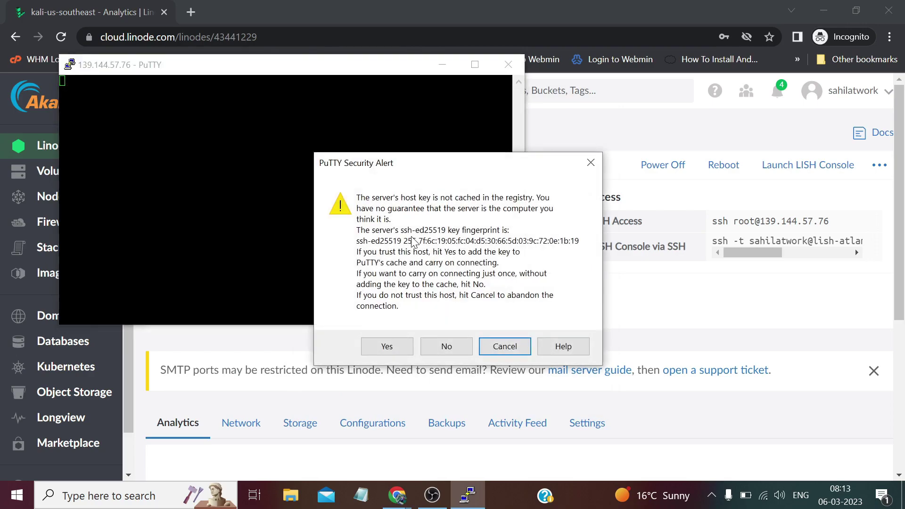
# Step: Accept the host key and log in as root with the copied generated password
pyautogui.click(387, 347)
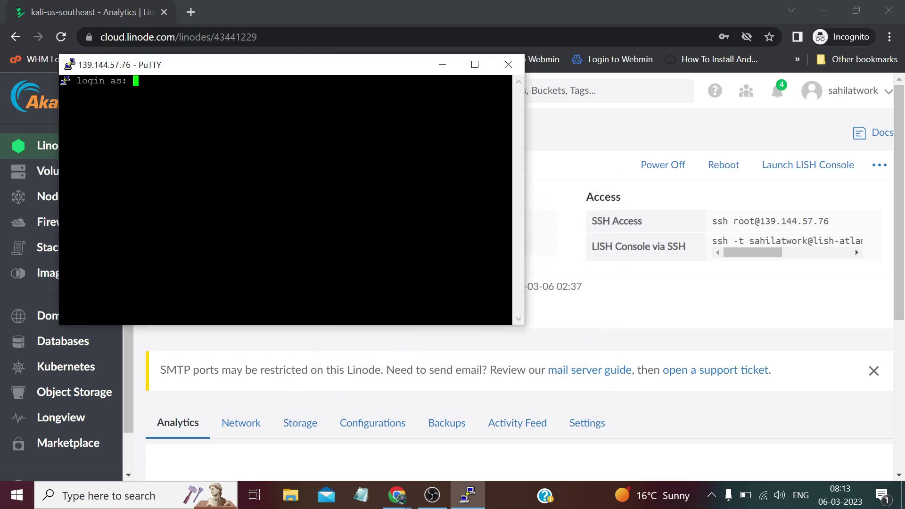
pyautogui.write('root')
pyautogui.press('Return')
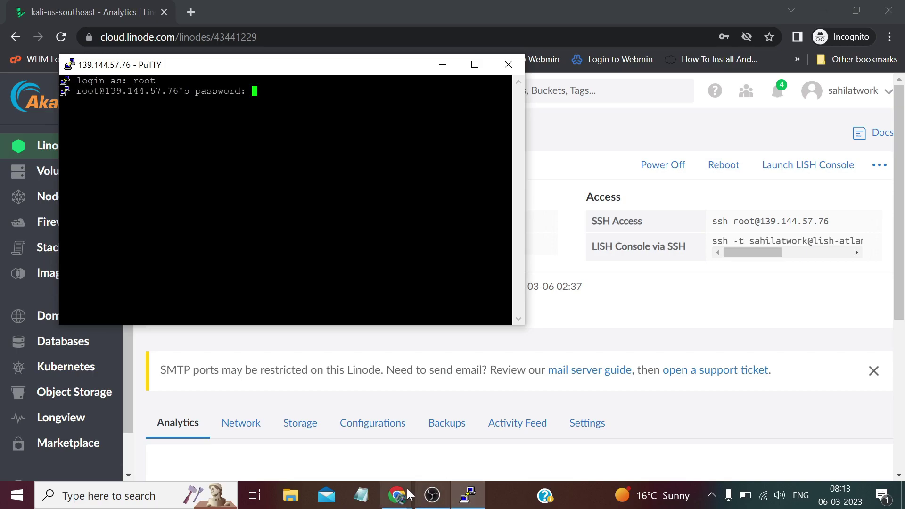
pyautogui.moveTo(397, 495)
pyautogui.click(329, 451)
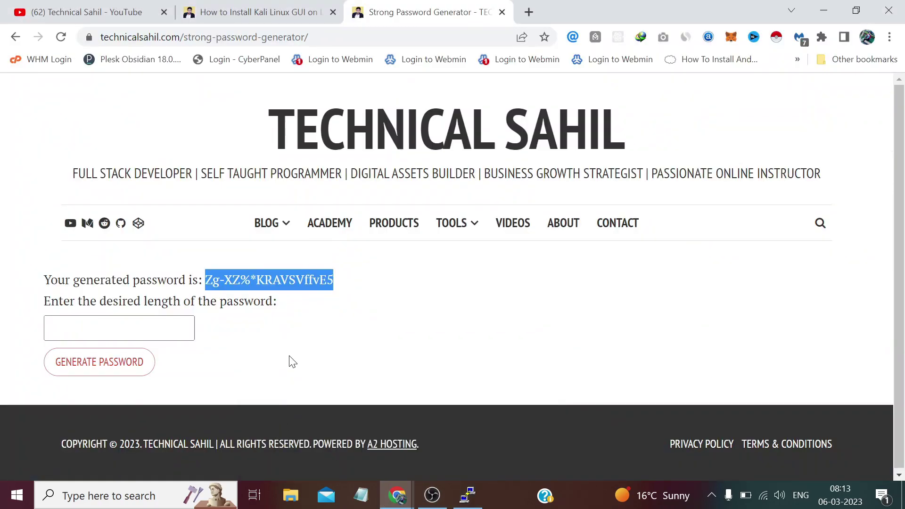
pyautogui.rightClick(290, 287)
pyautogui.click(298, 294)
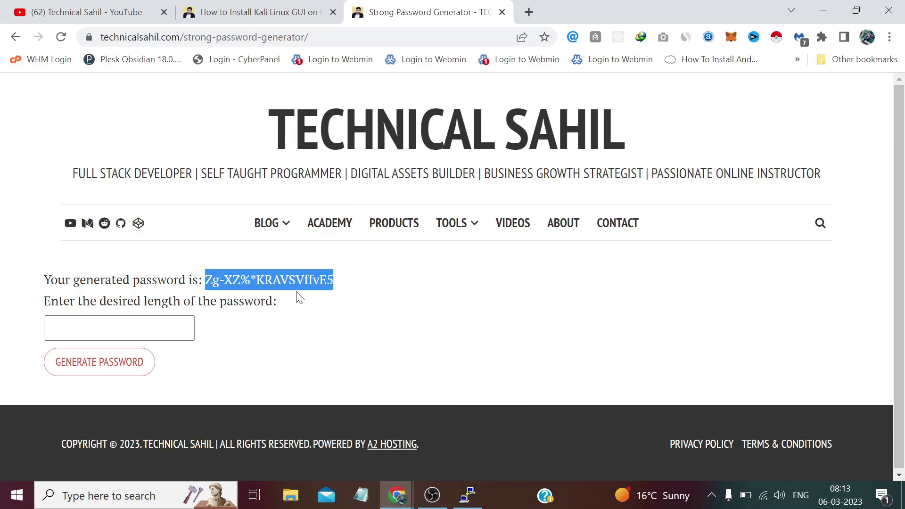
pyautogui.click(467, 496)
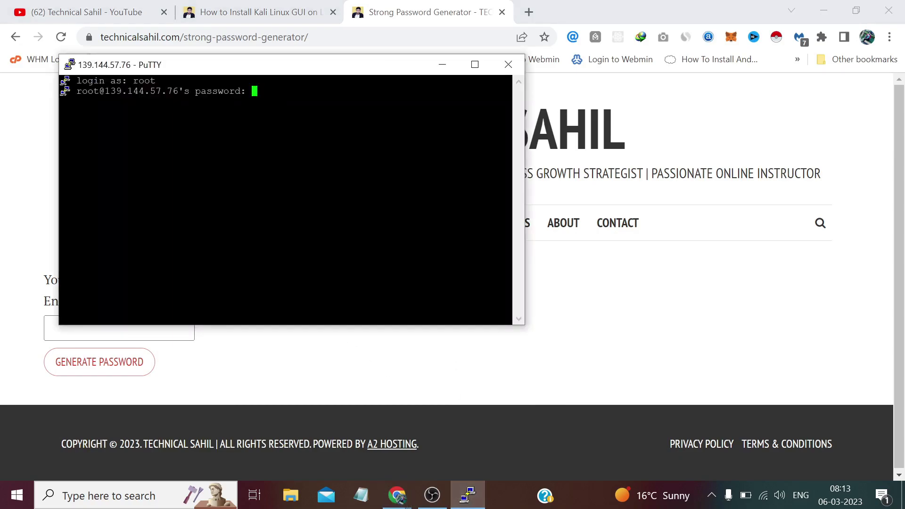
pyautogui.press('Return')
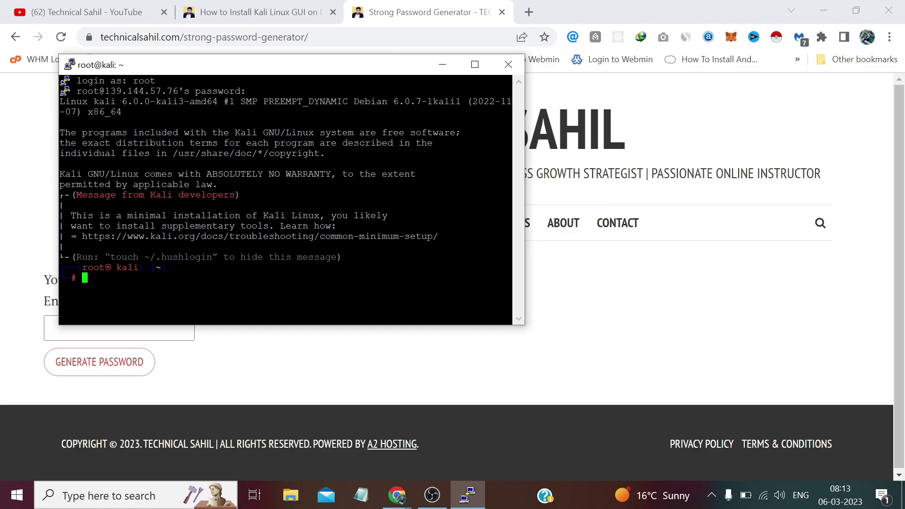
# Step: Copy the 'apt update' command from the Kali GUI install guide
pyautogui.click(264, 7)
pyautogui.scroll(-5, 282, 165)
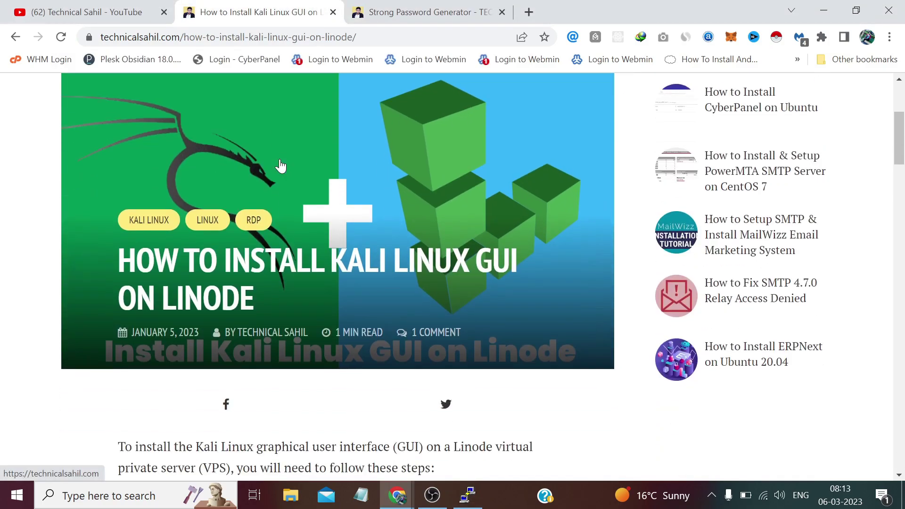
pyautogui.scroll(-1, 281, 165)
pyautogui.click(273, 36)
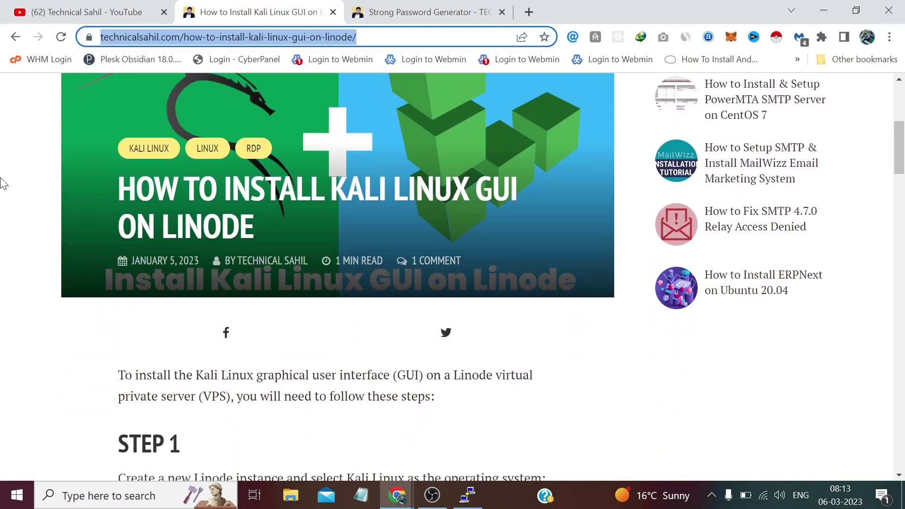
pyautogui.click(3, 184)
pyautogui.scroll(-5, 189, 236)
pyautogui.scroll(-5, 262, 295)
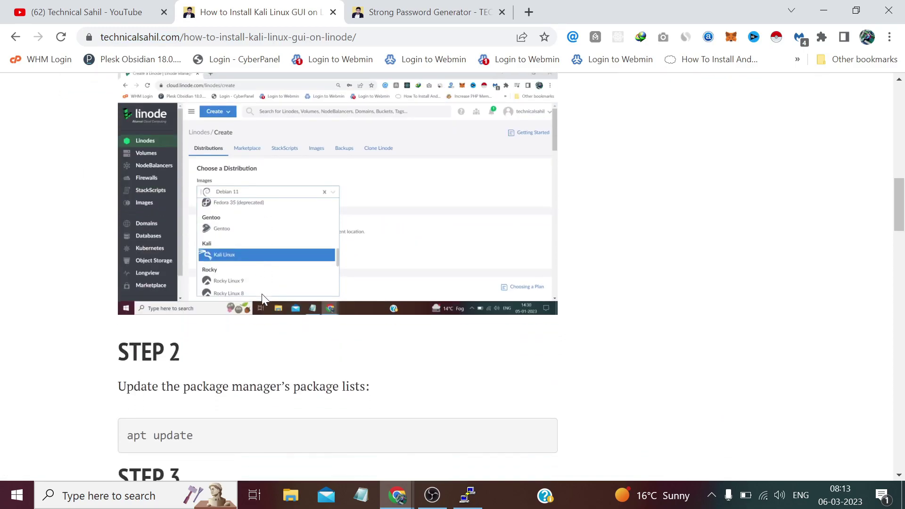
pyautogui.scroll(-4, 261, 293)
pyautogui.moveTo(206, 242); pyautogui.dragTo(124, 241)
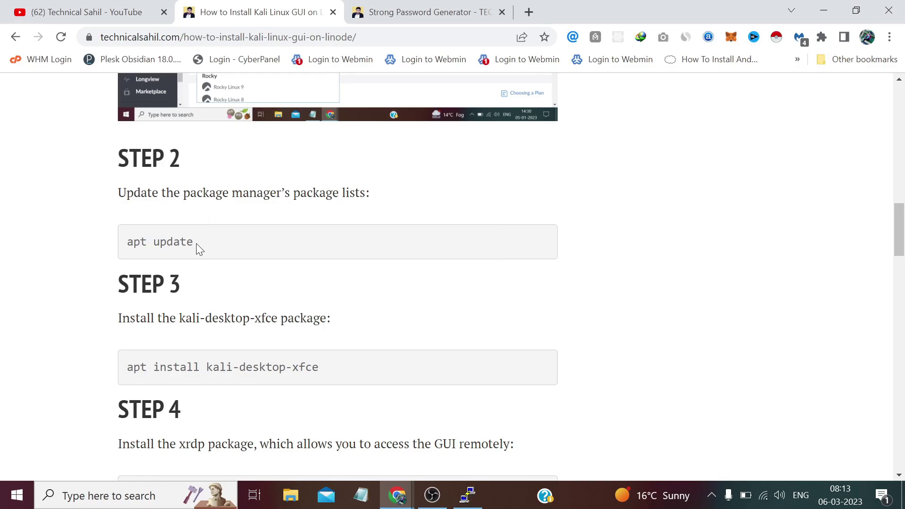
pyautogui.moveTo(196, 244); pyautogui.dragTo(126, 242)
pyautogui.rightClick(160, 242)
pyautogui.click(179, 250)
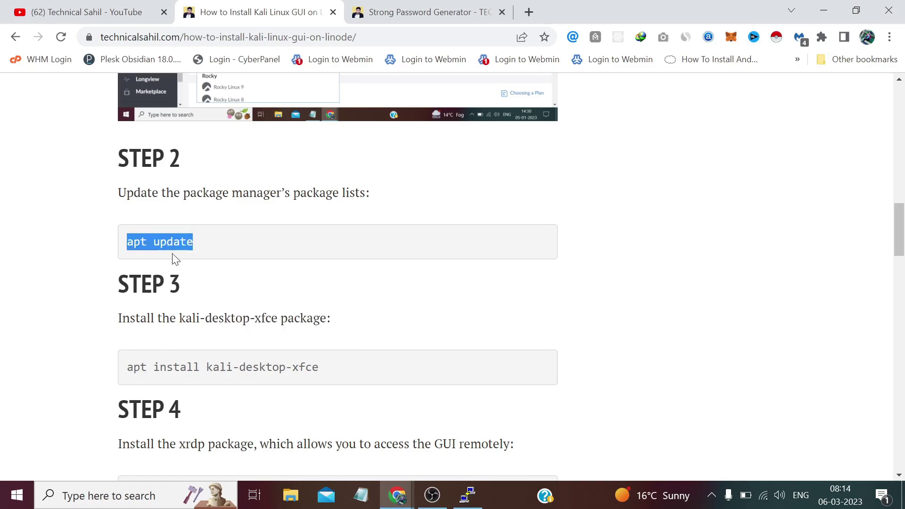
# Step: Run apt update in the Kali terminal so apt reports 254 upgradable packages
pyautogui.click(468, 495)
pyautogui.press('shift+Insert')
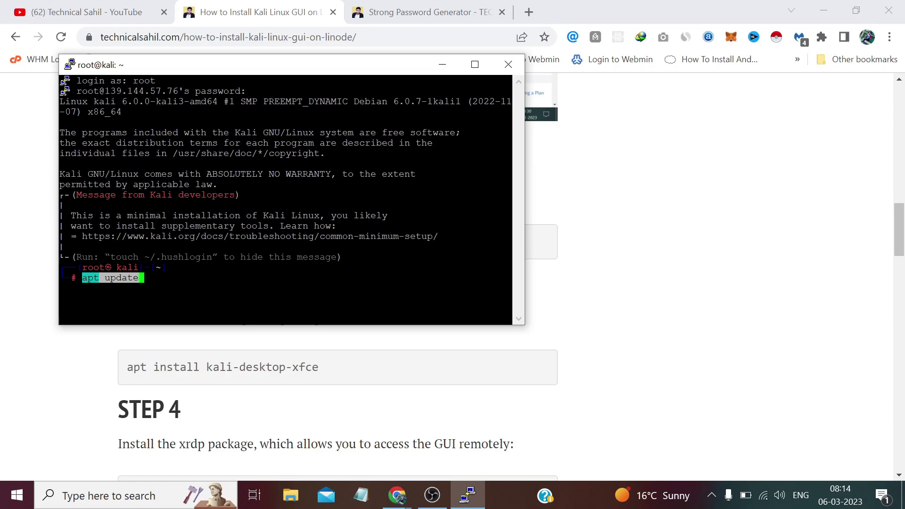
pyautogui.press('Return')
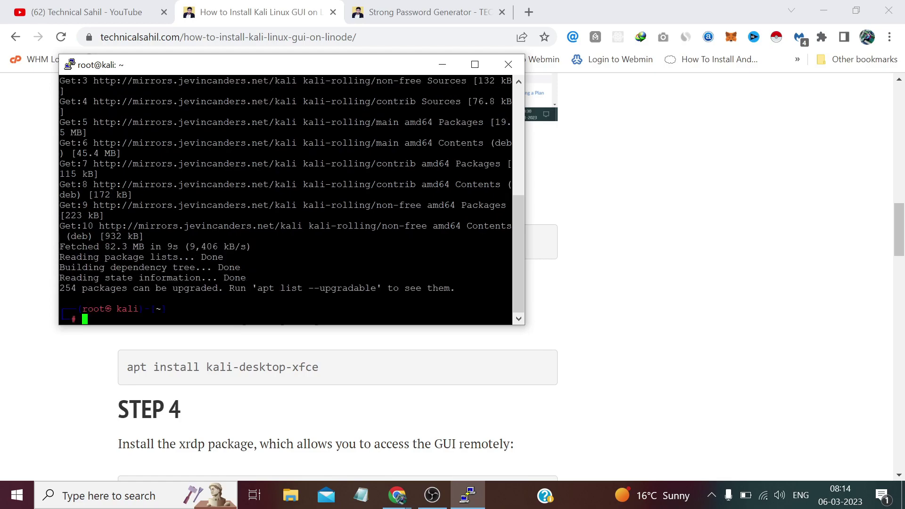
# Step: Copy 'apt install kali-desktop-xfce' from the guide and paste it at the root prompt
pyautogui.click(378, 383)
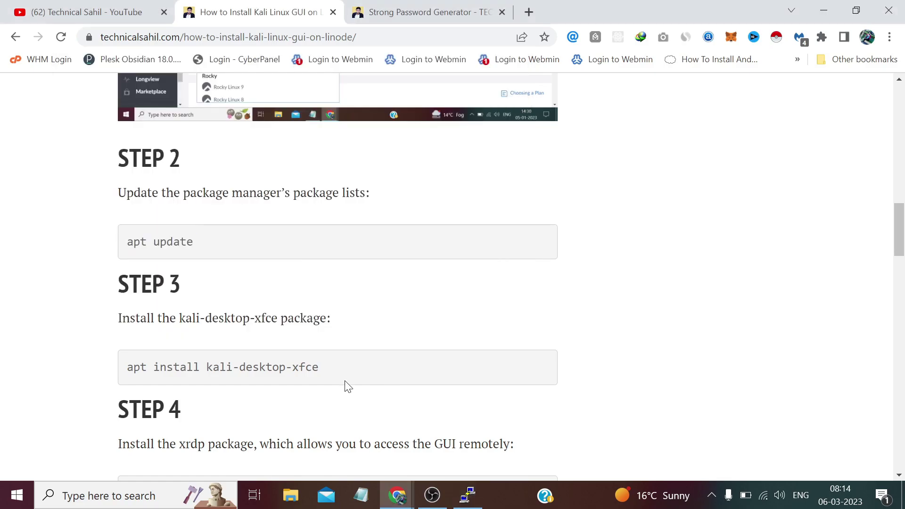
pyautogui.moveTo(322, 369); pyautogui.dragTo(122, 368)
pyautogui.rightClick(140, 371)
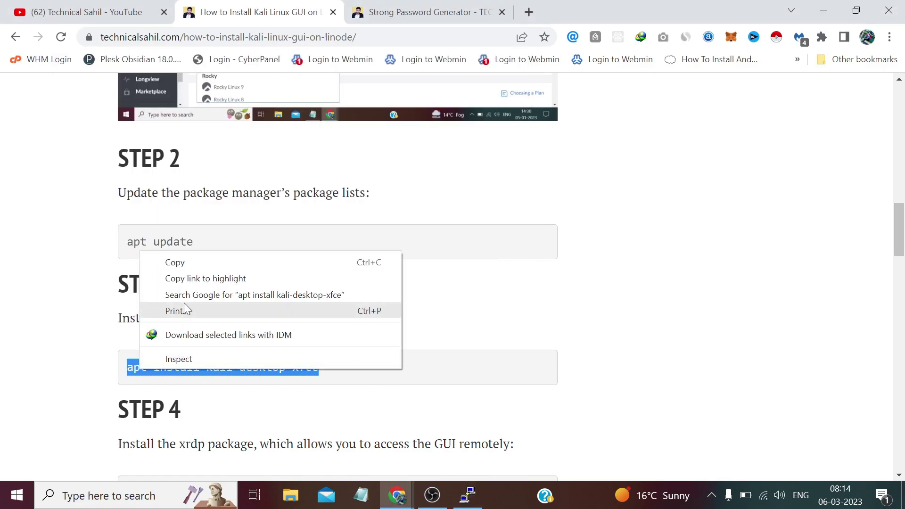
pyautogui.click(176, 264)
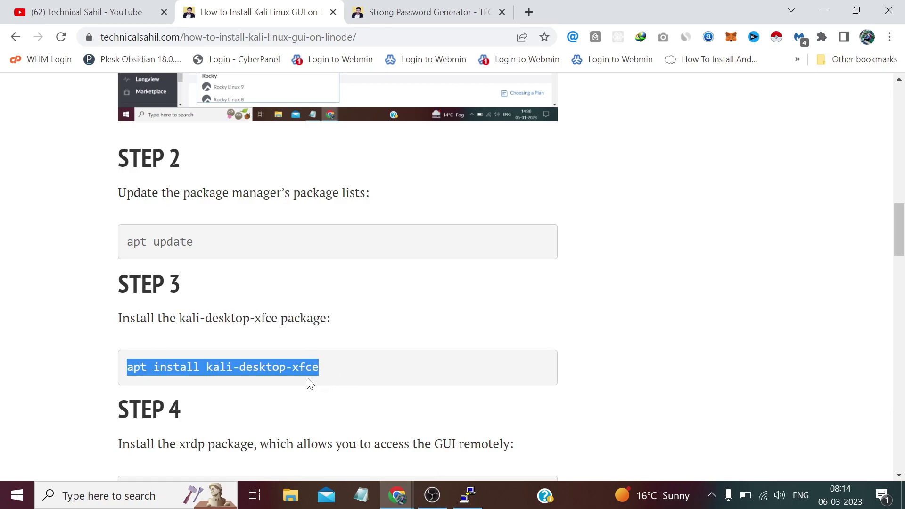
pyautogui.click(468, 496)
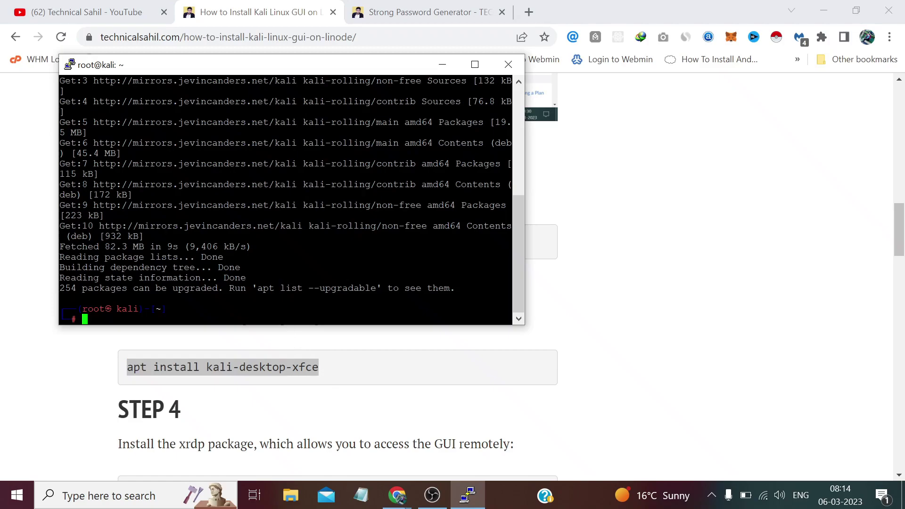
pyautogui.rightClick(283, 302)
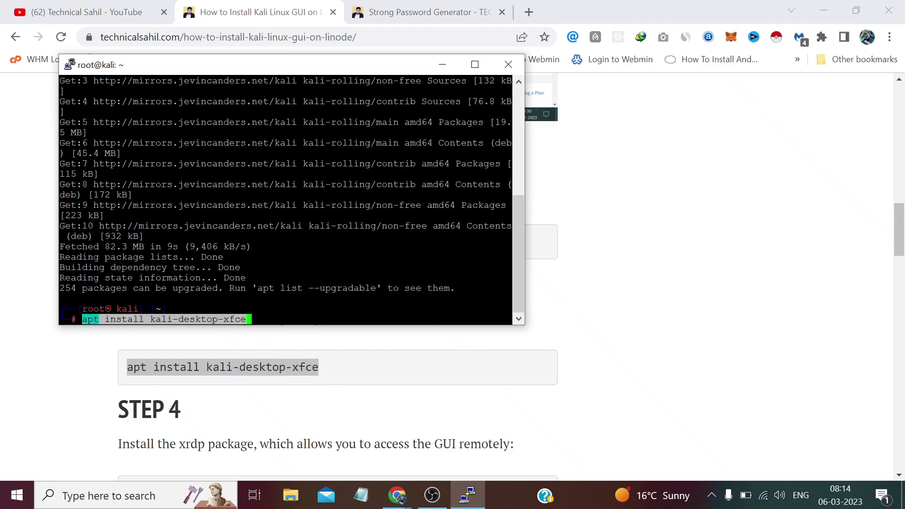
# Step: Run apt install kali-desktop-xfce and answer y to download and install the packages
pyautogui.press('Return')
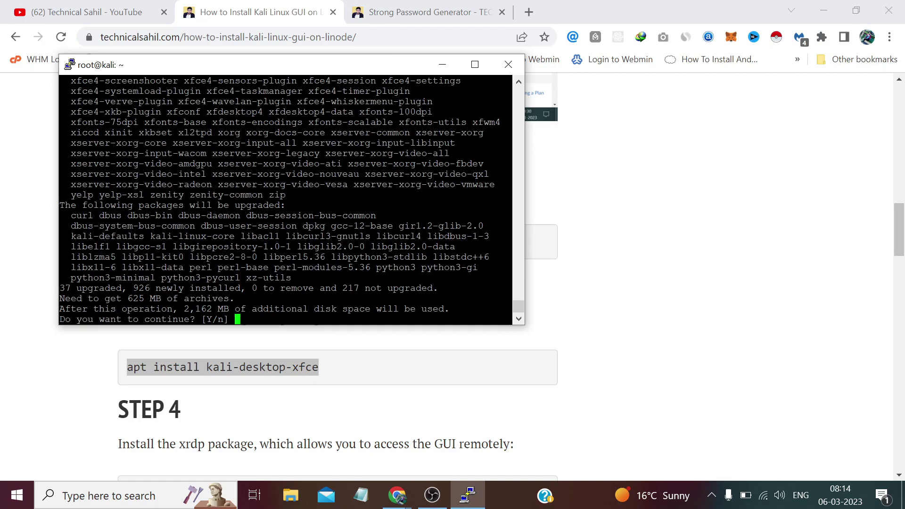
pyautogui.write('y')
pyautogui.press('Return')
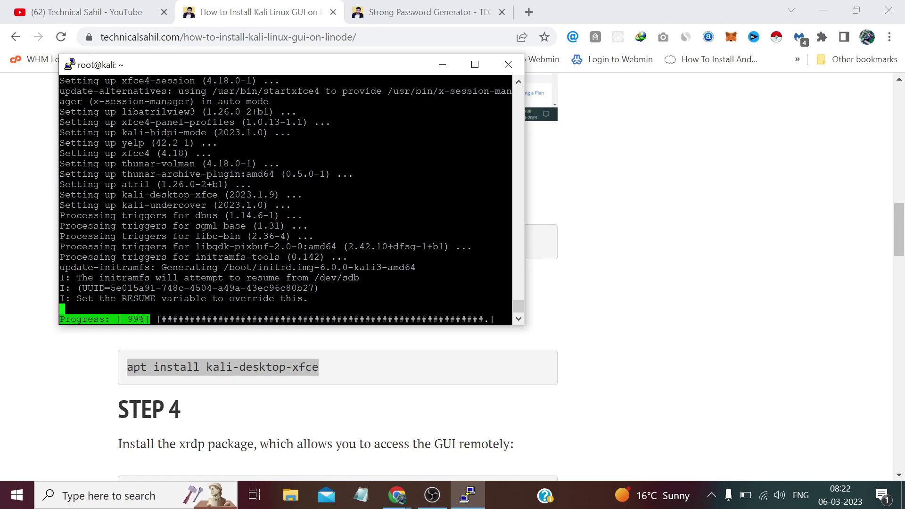
# Step: Install xrdp with 'apt install xrdp' copied from the guide, confirming with y
pyautogui.click(336, 372)
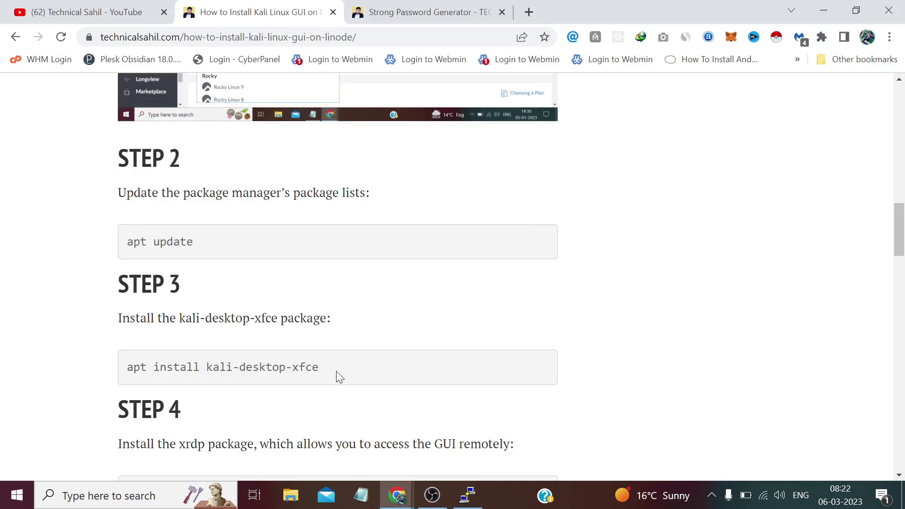
pyautogui.scroll(-4, 336, 372)
pyautogui.moveTo(248, 281); pyautogui.dragTo(126, 281)
pyautogui.rightClick(140, 285)
pyautogui.click(174, 296)
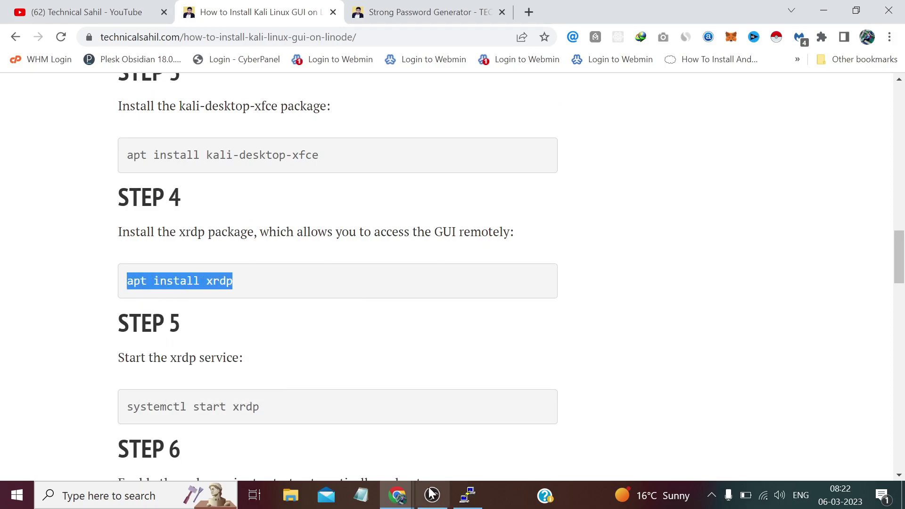
pyautogui.click(467, 496)
pyautogui.press('shift+Insert')
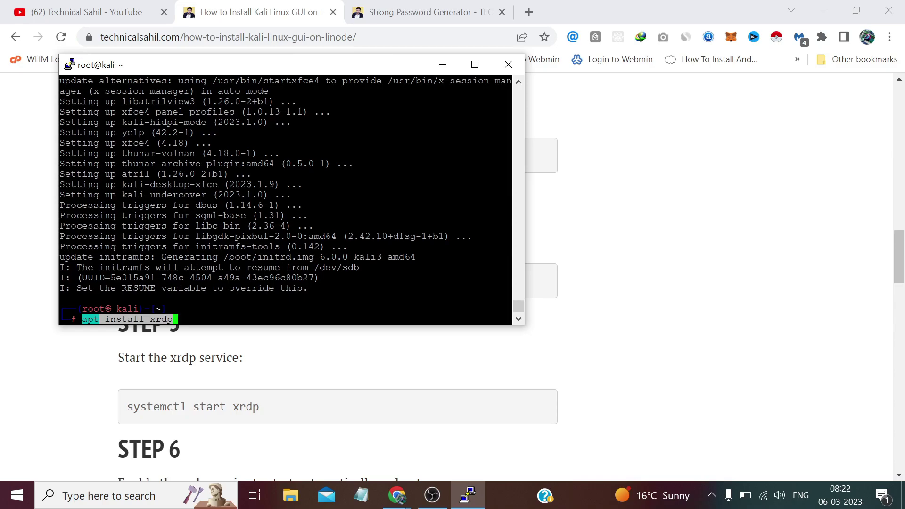
pyautogui.press('Return')
pyautogui.write('y')
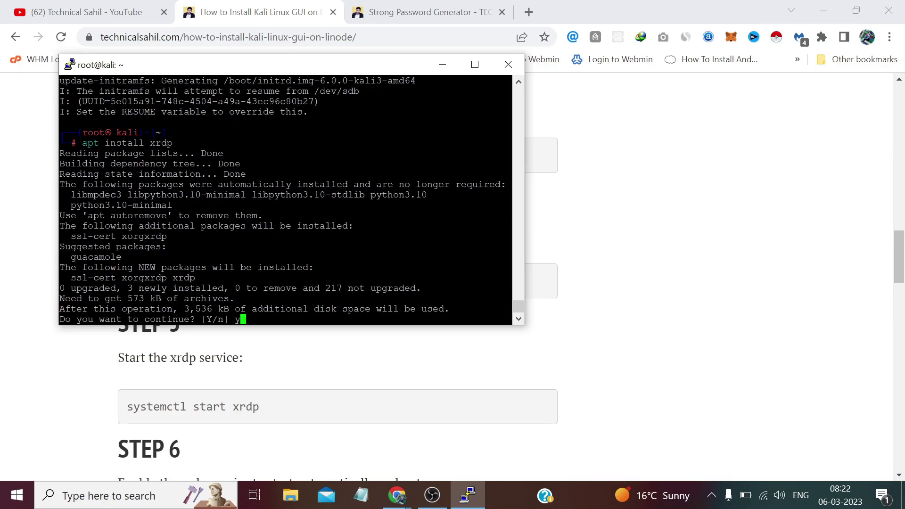
pyautogui.press('Return')
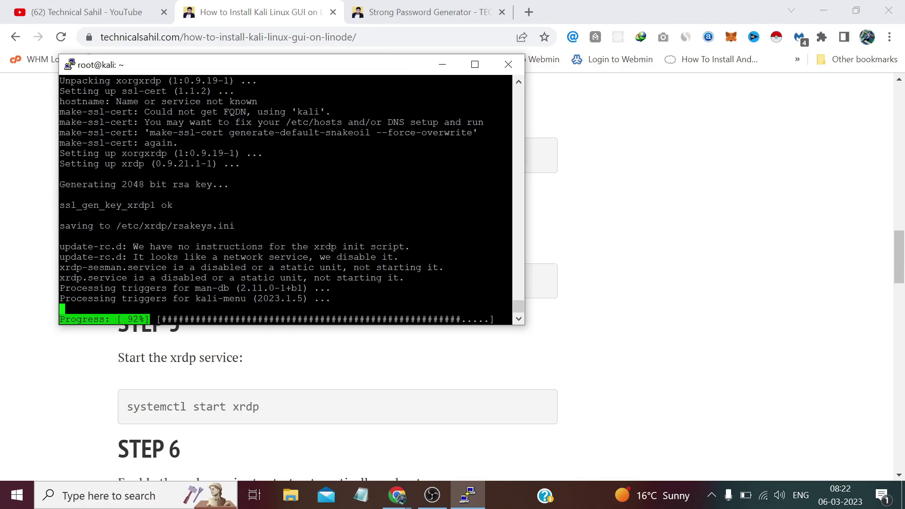
# Step: Start the xrdp service with 'systemctl start xrdp'
pyautogui.moveTo(259, 407); pyautogui.dragTo(127, 406)
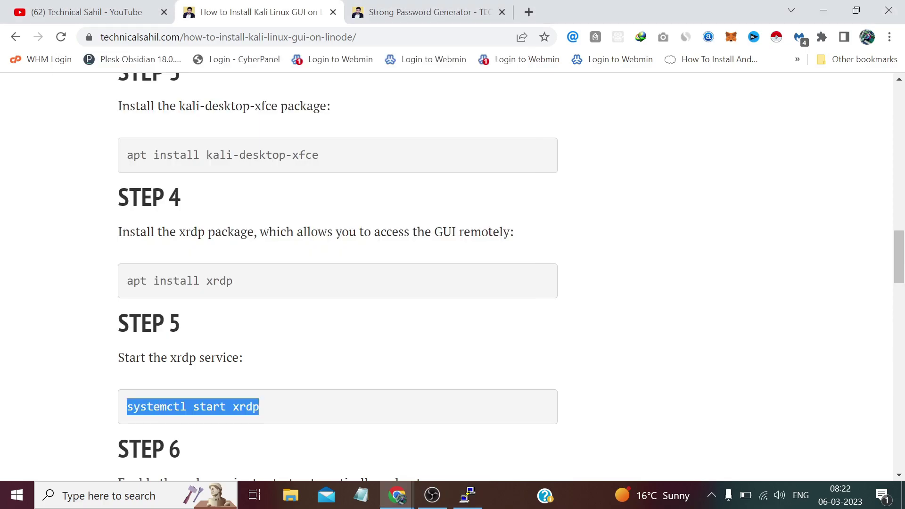
pyautogui.rightClick(140, 407)
pyautogui.click(175, 302)
pyautogui.click(468, 495)
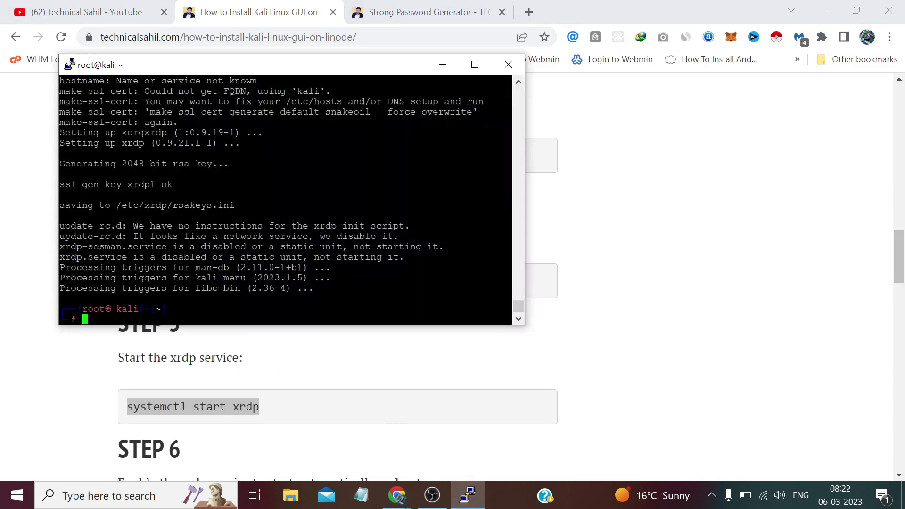
pyautogui.press('shift+Insert')
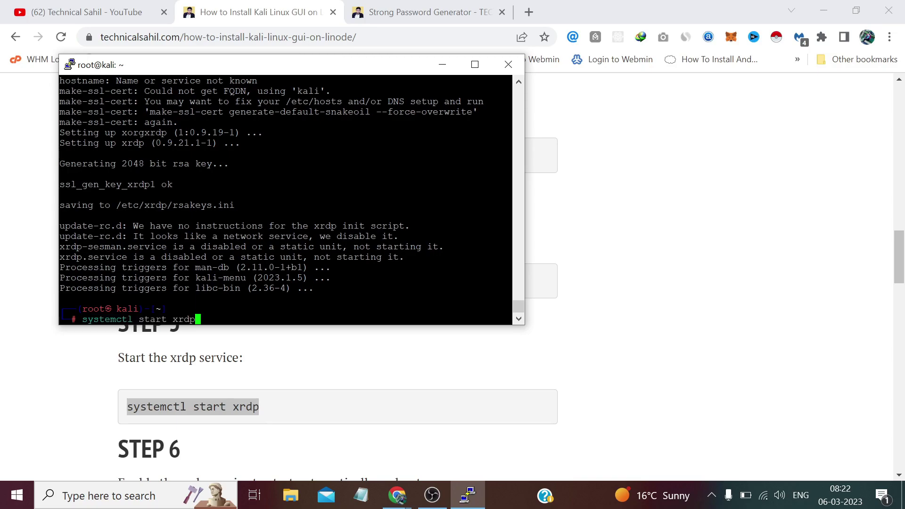
pyautogui.press('Return')
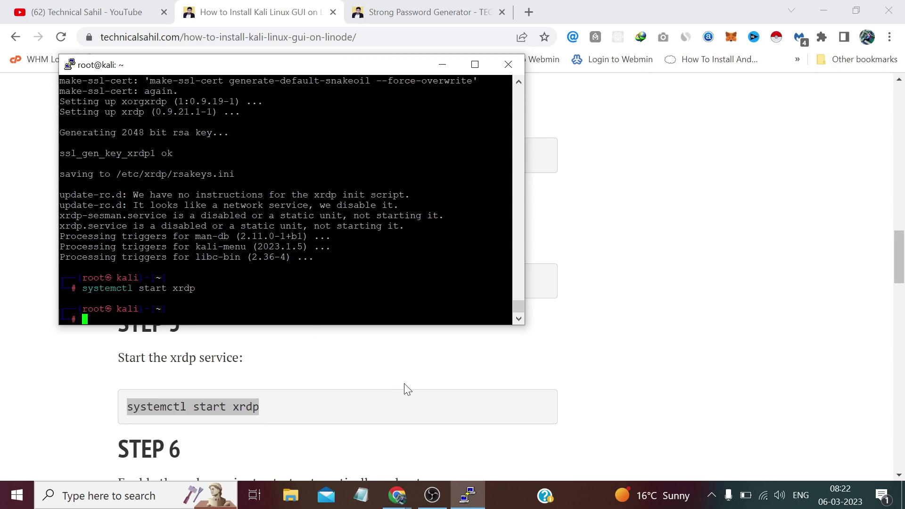
# Step: Enable xrdp at boot with 'systemctl enable xrdp' from Step 6 of the tutorial
pyautogui.click(406, 388)
pyautogui.scroll(-4, 404, 388)
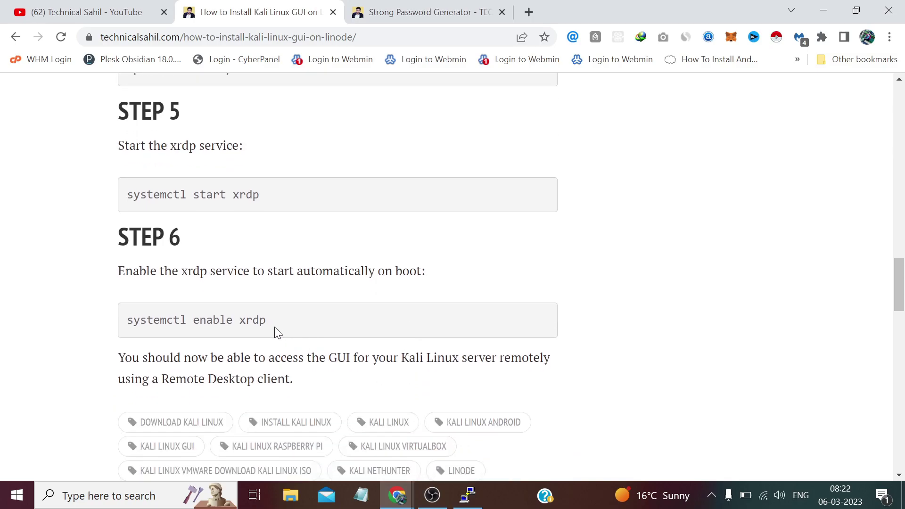
pyautogui.moveTo(272, 324); pyautogui.dragTo(125, 323)
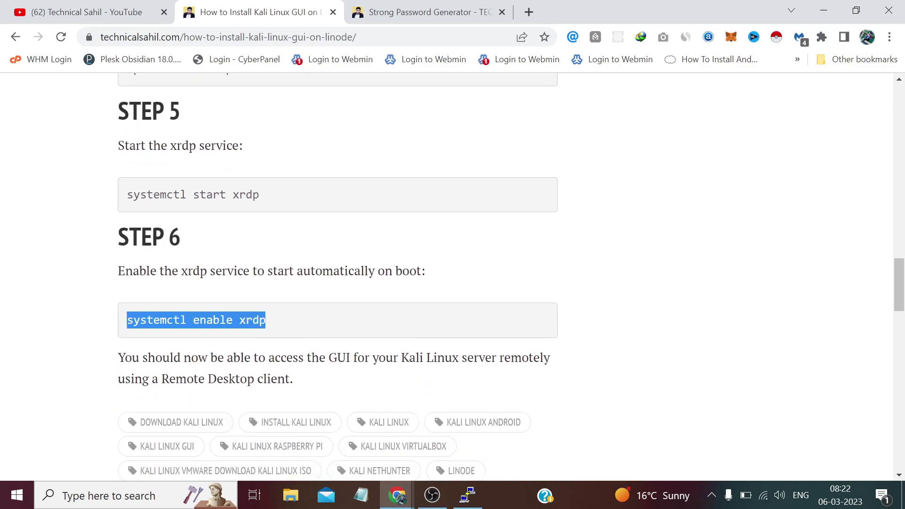
pyautogui.rightClick(151, 322)
pyautogui.click(165, 329)
pyautogui.click(470, 498)
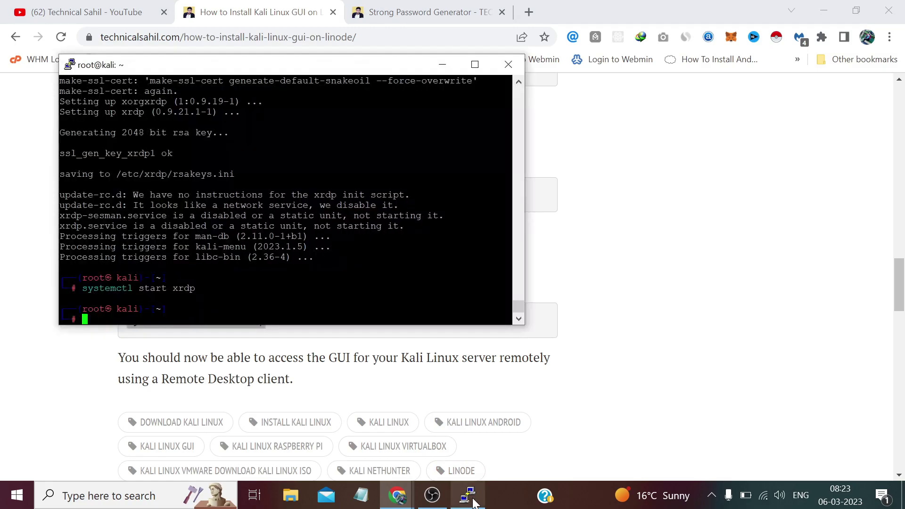
pyautogui.press('shift+Insert')
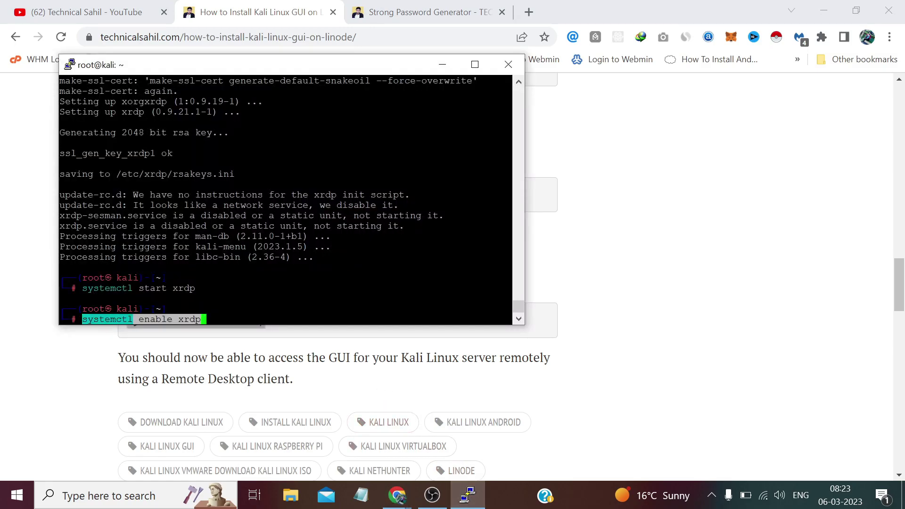
pyautogui.press('Return')
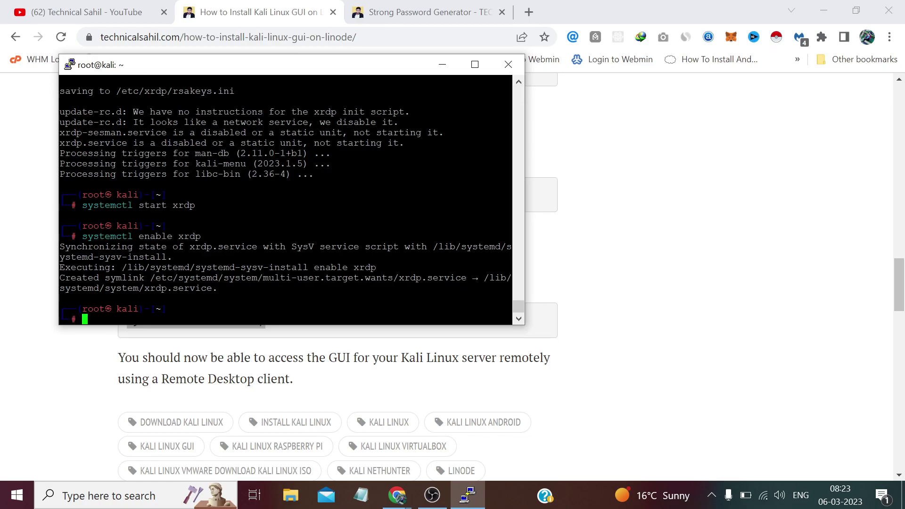
# Step: Close the PuTTY session and copy the Linode's IPv4 address 139.144.57.76 from the dashboard
pyautogui.click(504, 70)
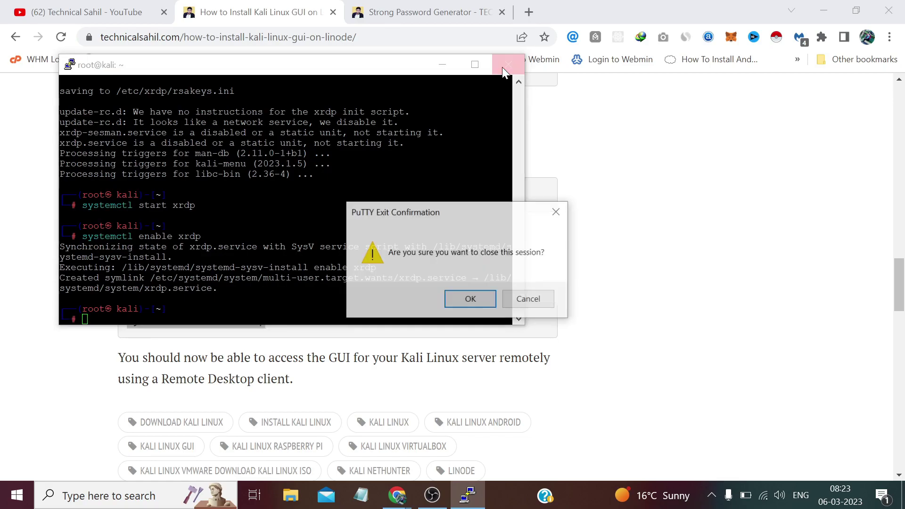
pyautogui.click(471, 298)
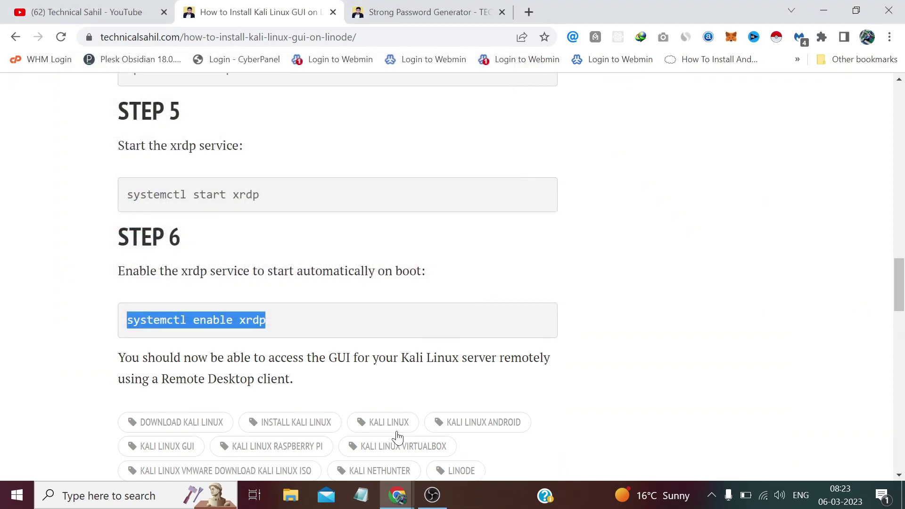
pyautogui.moveTo(397, 495)
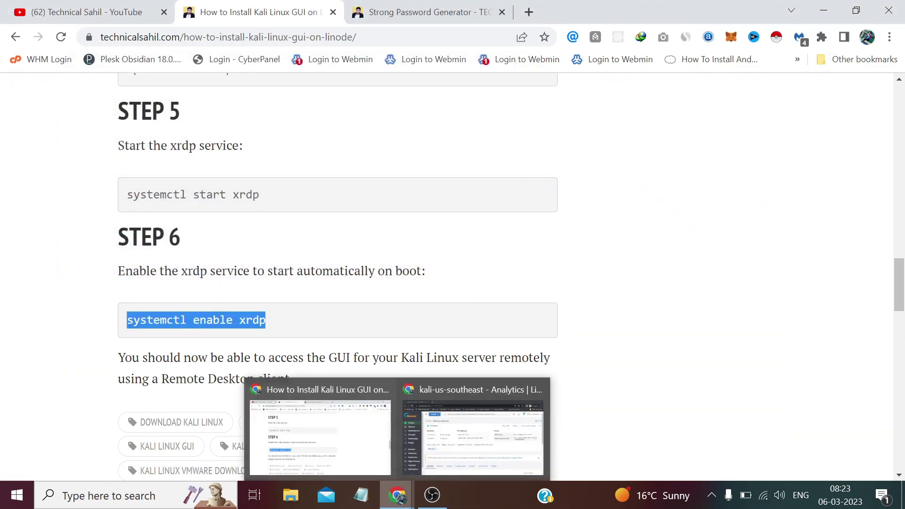
pyautogui.click(454, 415)
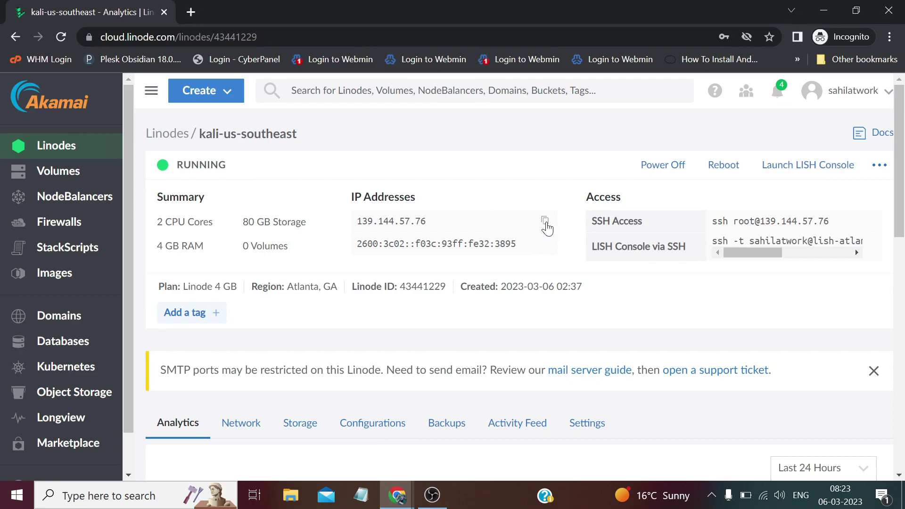
pyautogui.click(546, 223)
# Step: Launch Remote Desktop Connection via Windows search 'rdp' and paste 139.144.57.76 as the computer
pyautogui.click(63, 496)
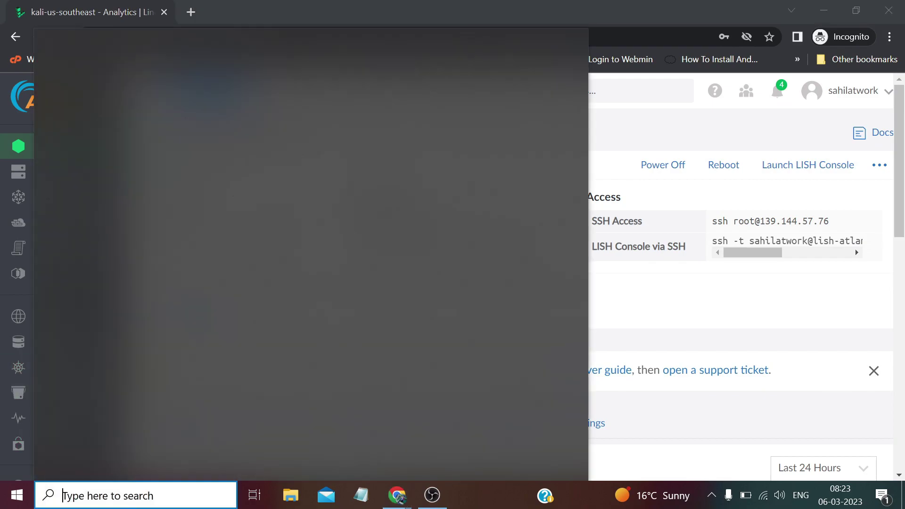
pyautogui.write('rdp')
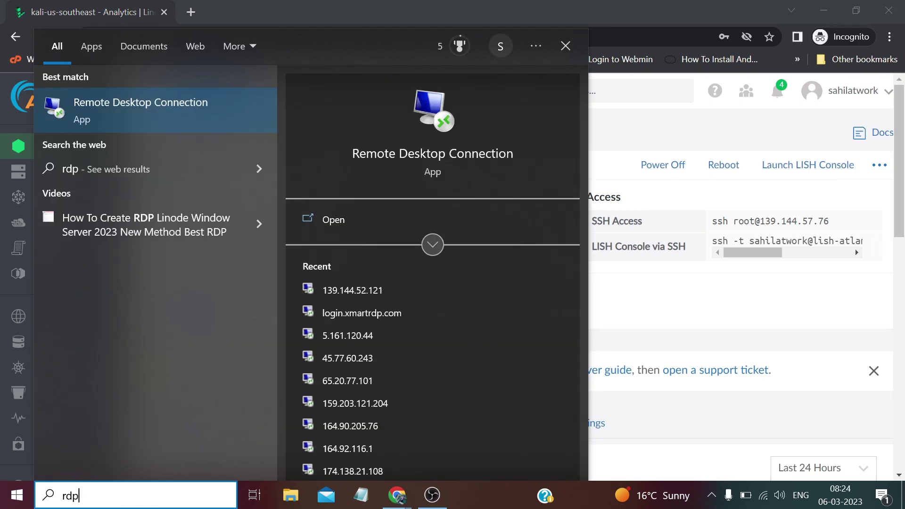
pyautogui.press('Return')
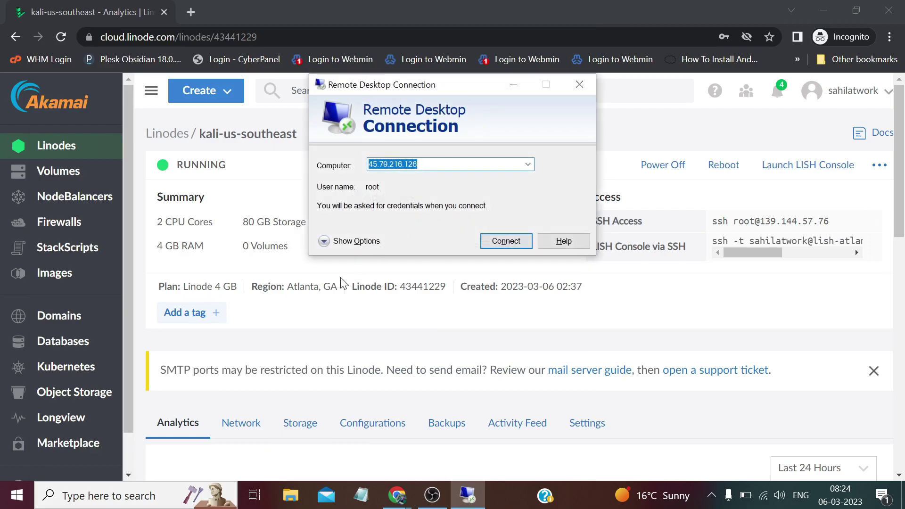
pyautogui.hotkey('ctrl', 'v')
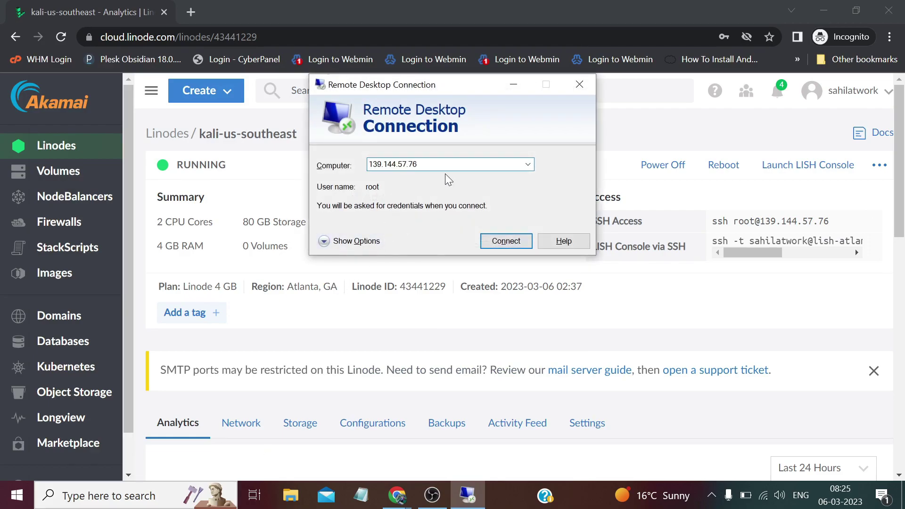
# Step: Set the user name to root, allow saving credentials, and save the connection settings
pyautogui.click(348, 241)
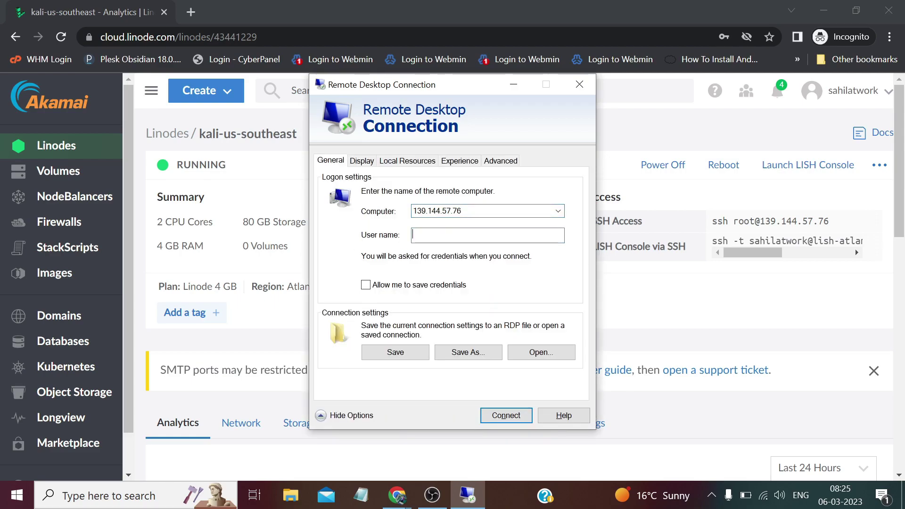
pyautogui.write('root')
pyautogui.click(367, 285)
pyautogui.click(408, 352)
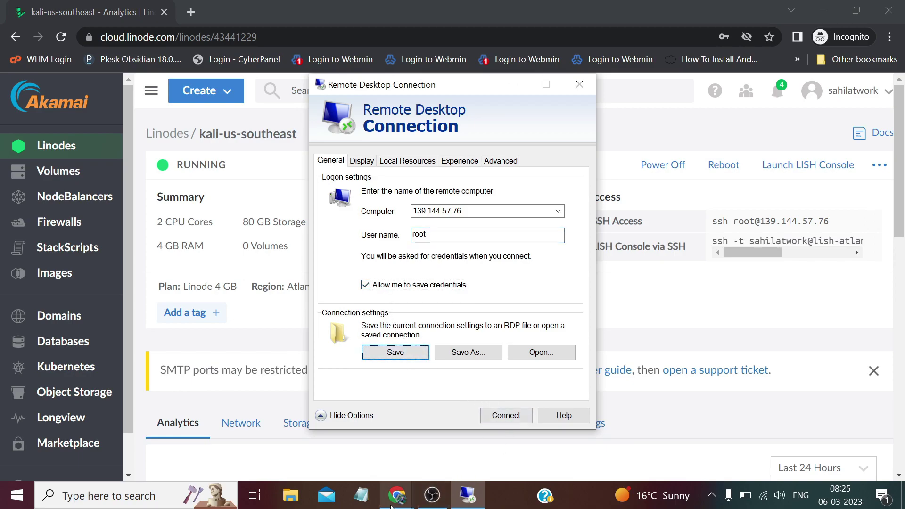
# Step: Copy the generated root password from the password generator page
pyautogui.moveTo(397, 495)
pyautogui.click(420, 441)
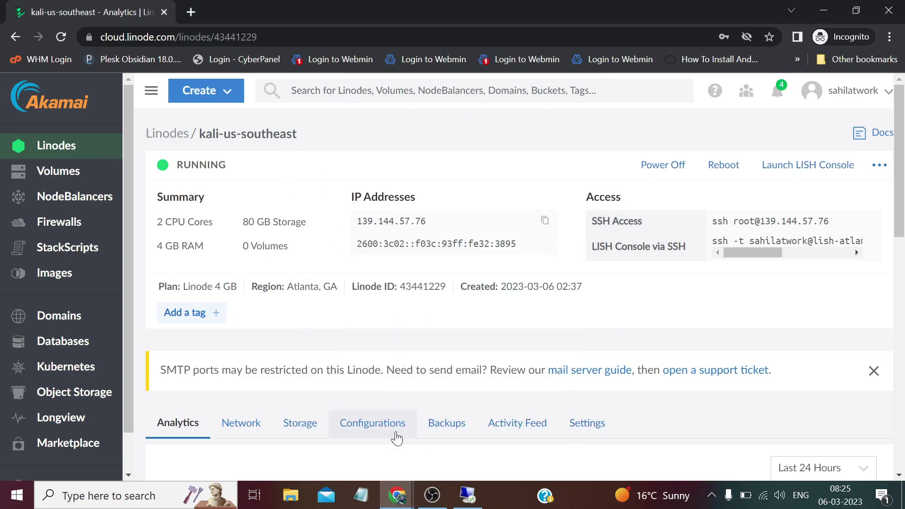
pyautogui.click(398, 495)
pyautogui.click(343, 436)
pyautogui.click(420, 16)
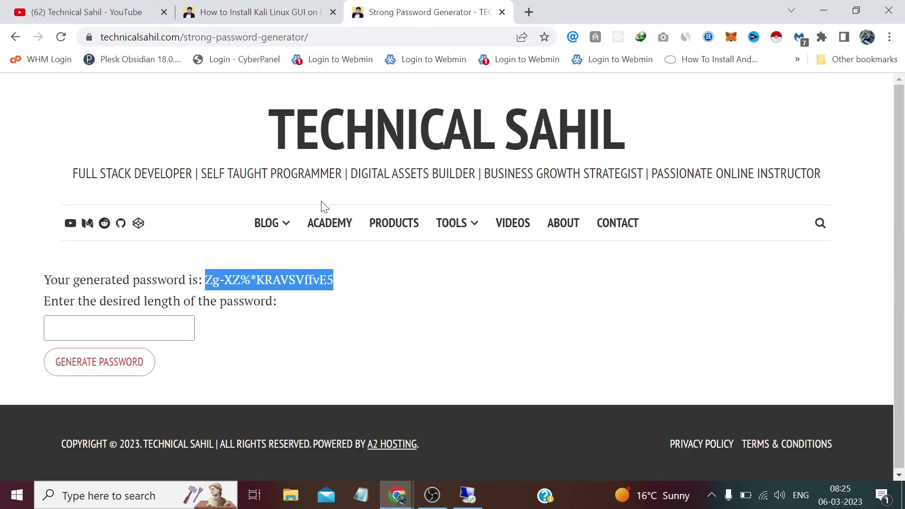
pyautogui.rightClick(285, 282)
pyautogui.click(313, 289)
# Step: Connect to 139.144.57.76, accept the certificate warning, and log in with the pasted root password
pyautogui.click(468, 495)
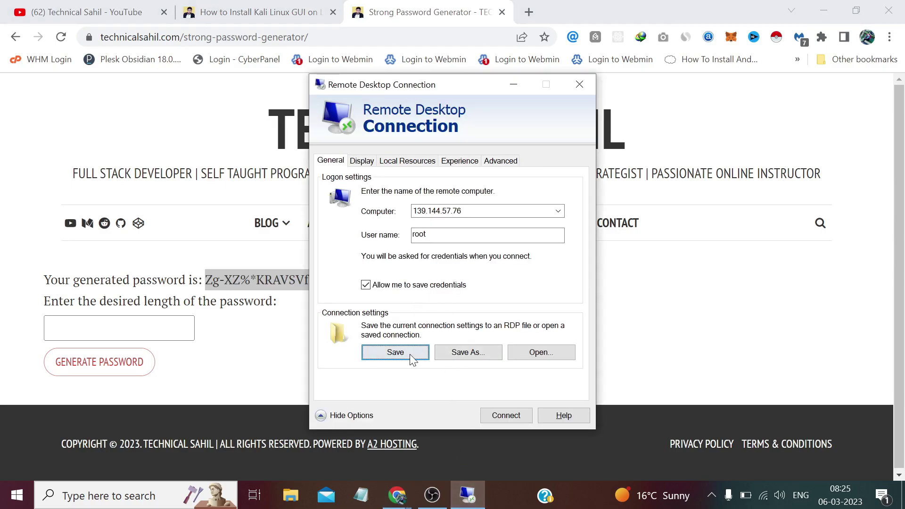
pyautogui.click(511, 415)
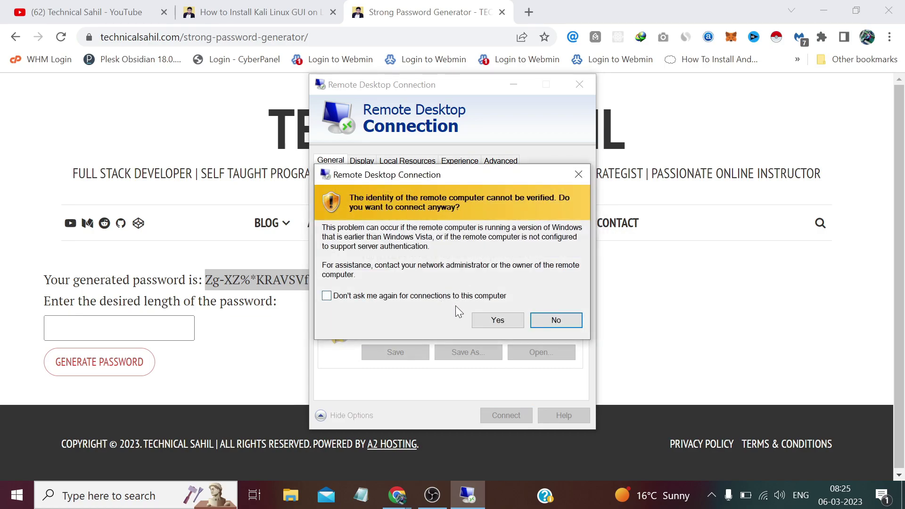
pyautogui.click(498, 321)
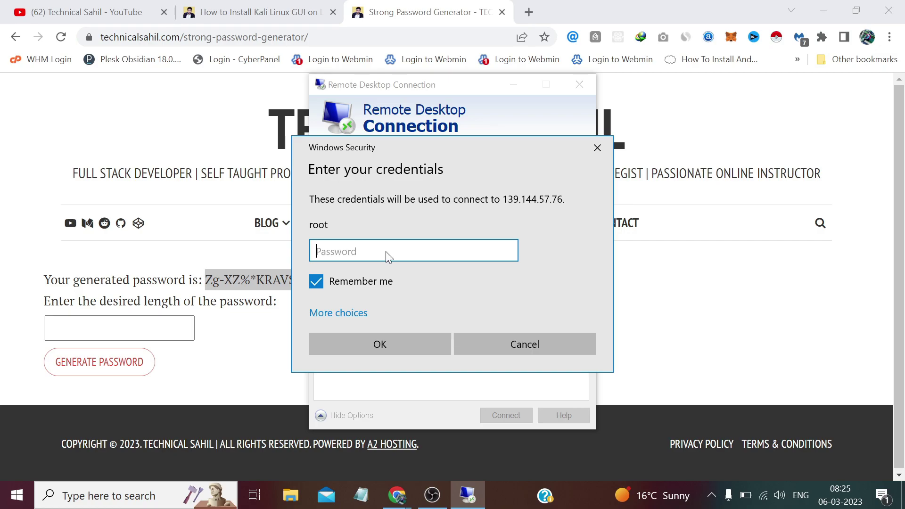
pyautogui.rightClick(386, 251)
pyautogui.click(410, 264)
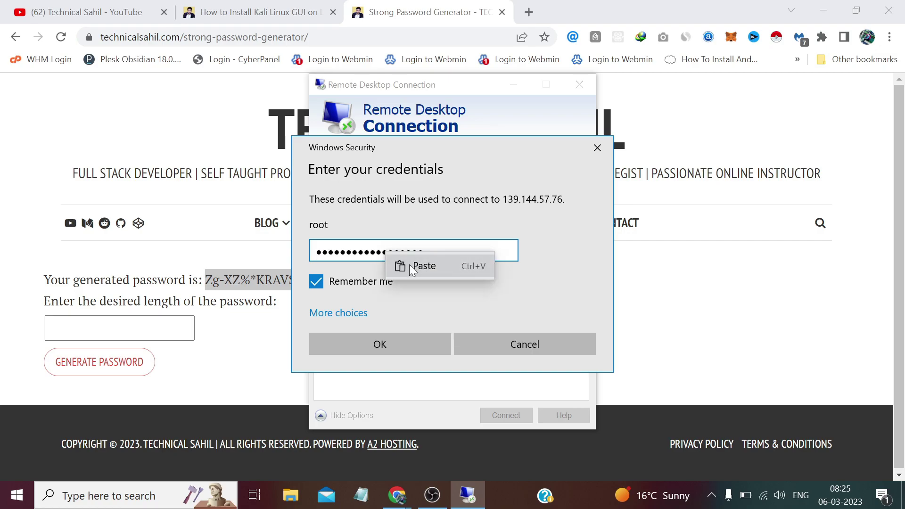
pyautogui.click(420, 344)
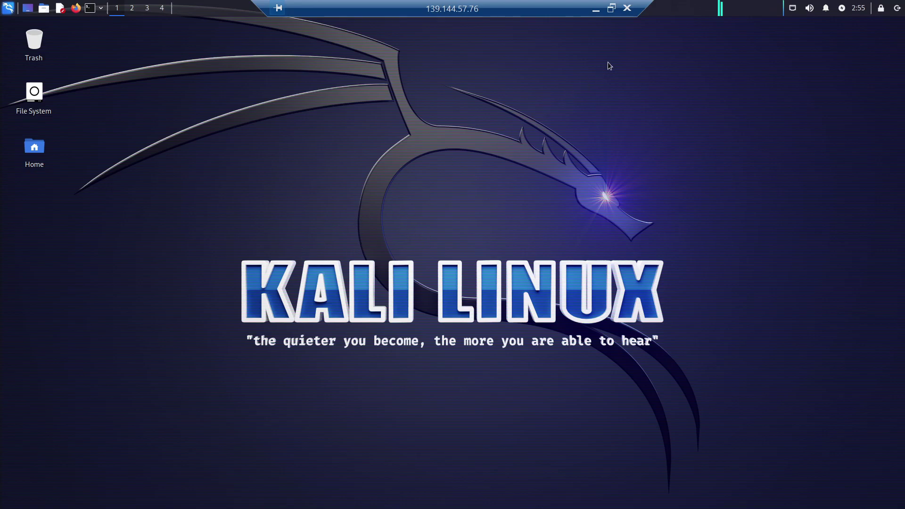
# Step: Minimize the remote Kali XFCE desktop session once it has loaded
pyautogui.click(598, 10)
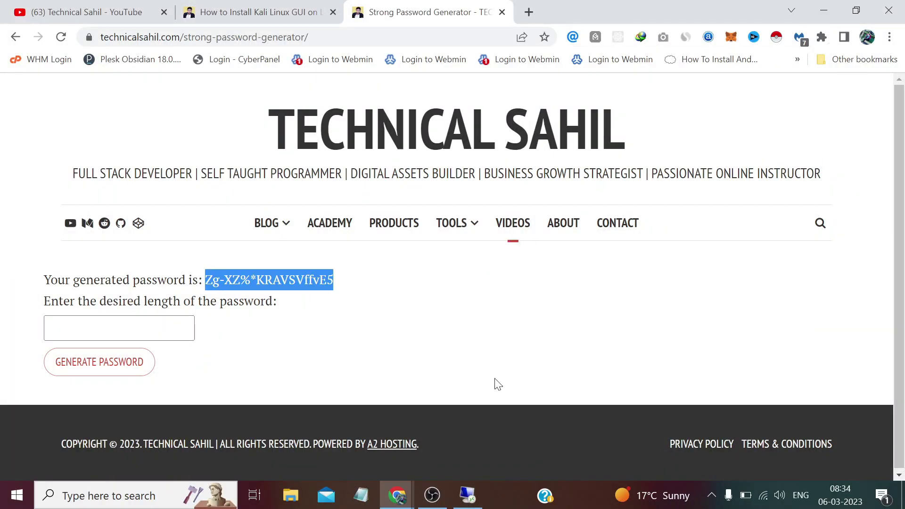
# Step: Glance at the running kali-us-southeast Linode page, then switch to the YouTube channel window
pyautogui.moveTo(400, 504)
pyautogui.click(473, 427)
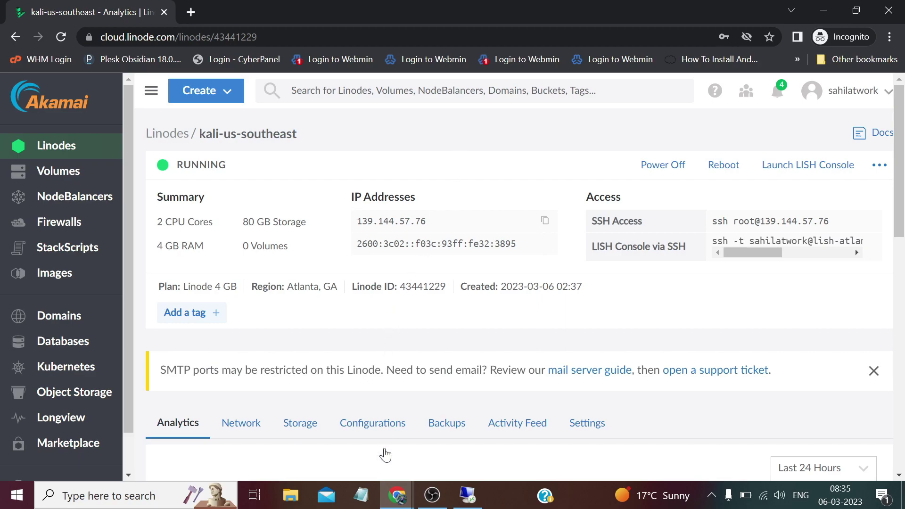
pyautogui.click(395, 502)
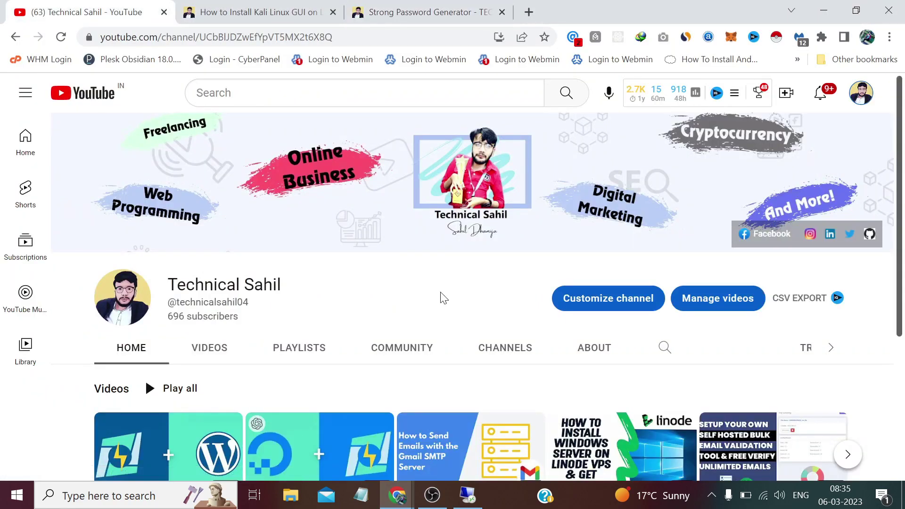